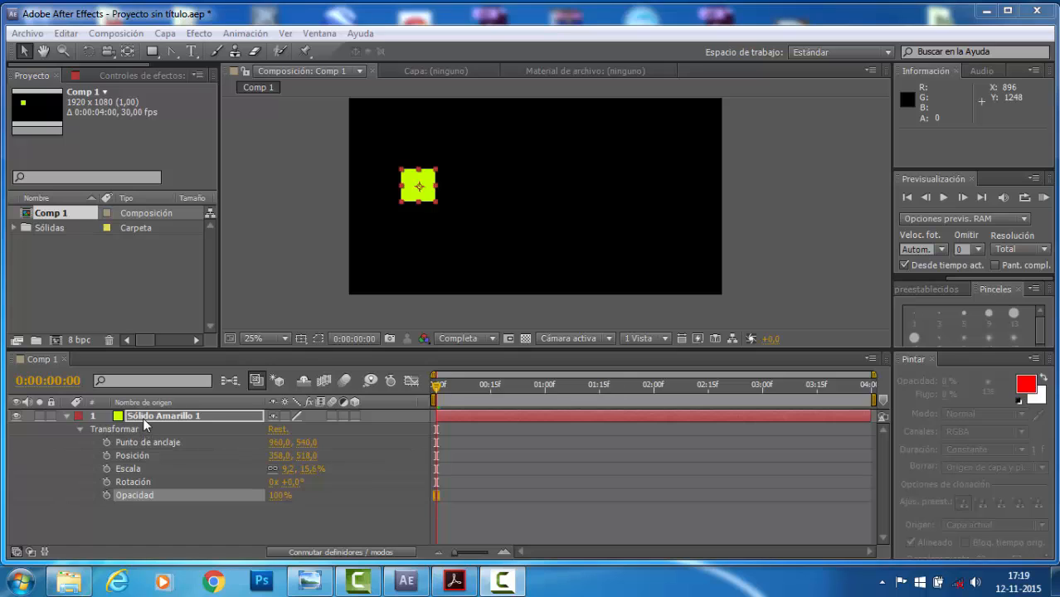
- Go through the yellow solid's Transform properties: anchor point, position, scale, rotation and opacity
{"action": "key", "text": "Return"}
{"action": "left_click", "coordinate": [130, 445]}
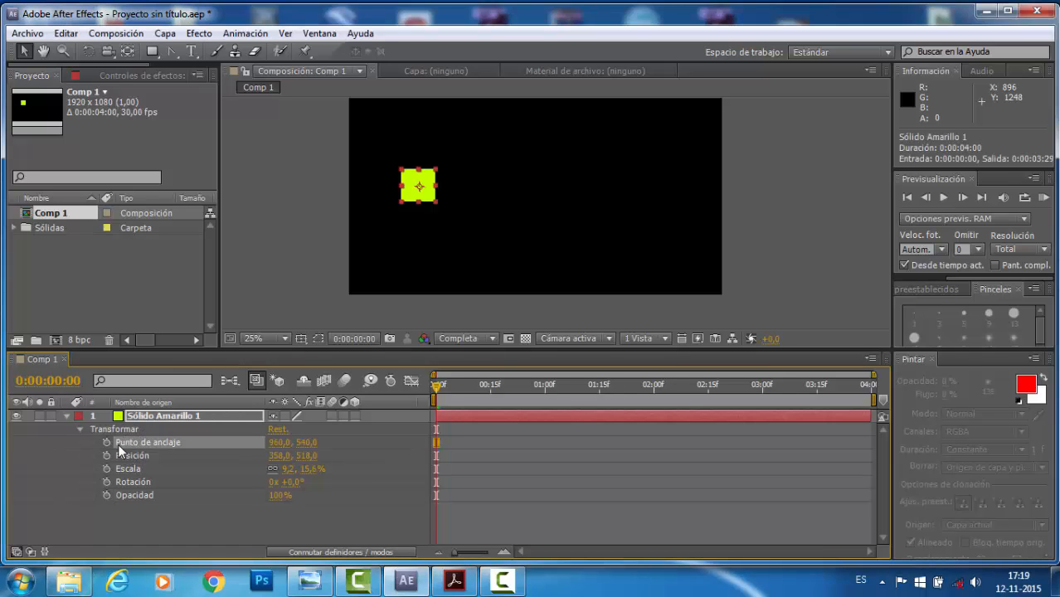
{"action": "left_click", "coordinate": [124, 456]}
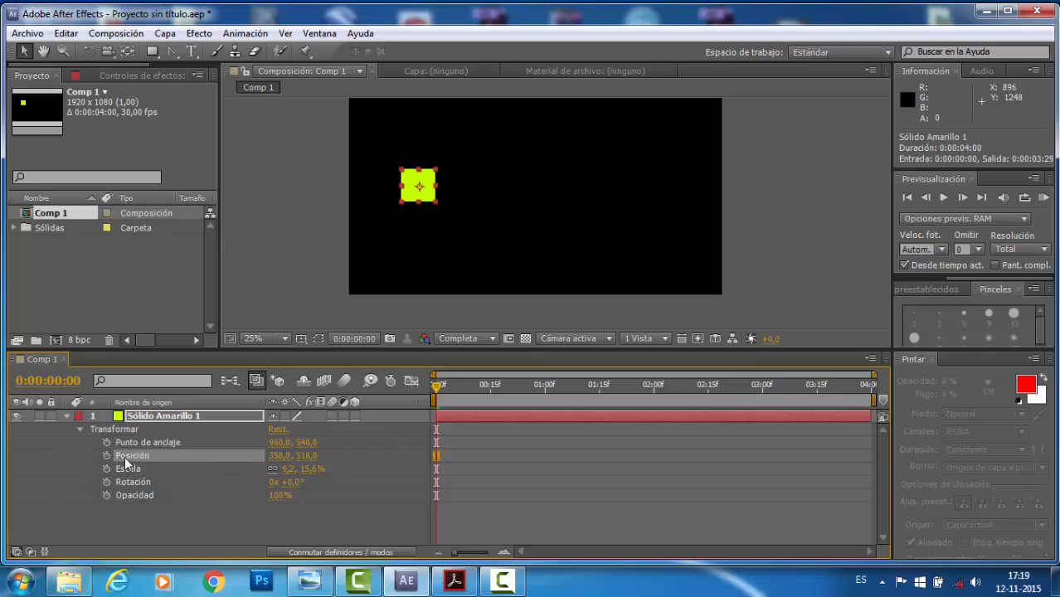
{"action": "left_click", "coordinate": [129, 470]}
{"action": "left_click", "coordinate": [134, 483]}
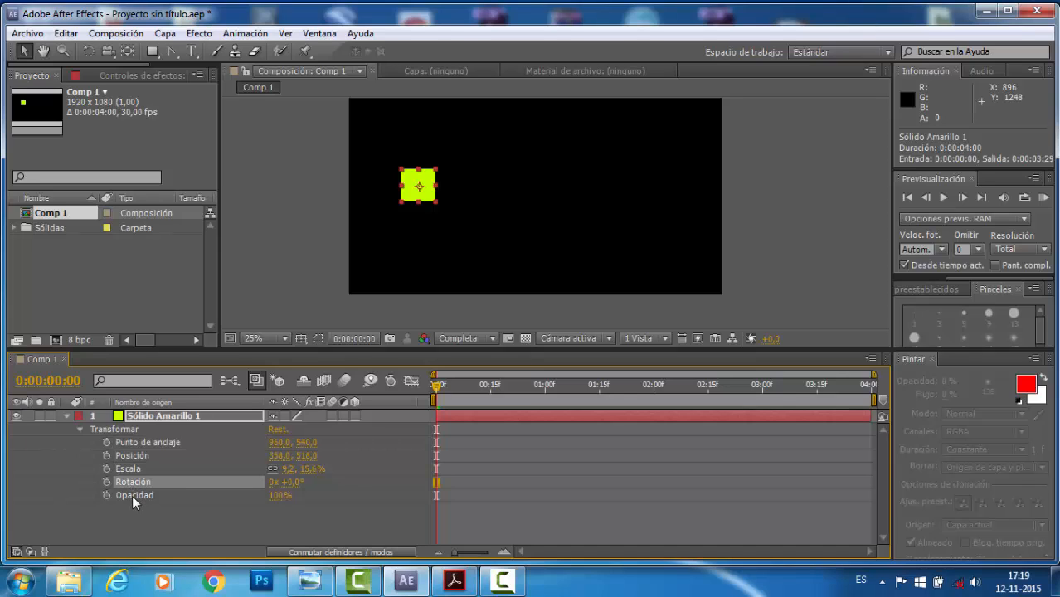
{"action": "left_click", "coordinate": [133, 496]}
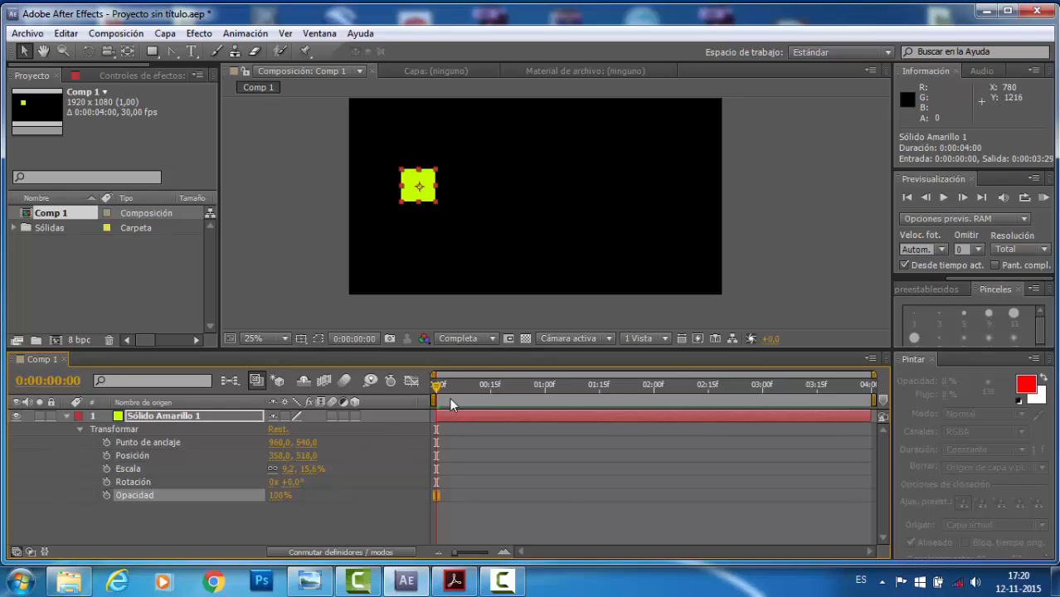
- Enable Position animation for the yellow solid at 0:00:00:00 and add Position keyframes at 0:00:00:16, 0:00:01:00 and 0:00:01:15
{"action": "left_click_drag", "start_coordinate": [437, 386], "coordinate": [671, 392]}
{"action": "left_click_drag", "start_coordinate": [756, 398], "coordinate": [329, 409]}
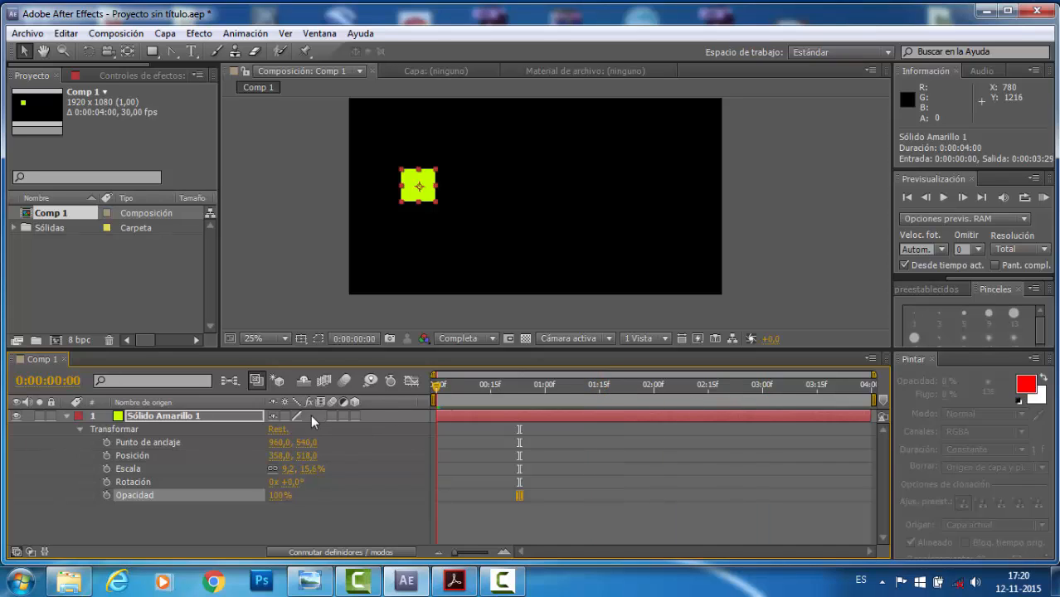
{"action": "left_click", "coordinate": [106, 456]}
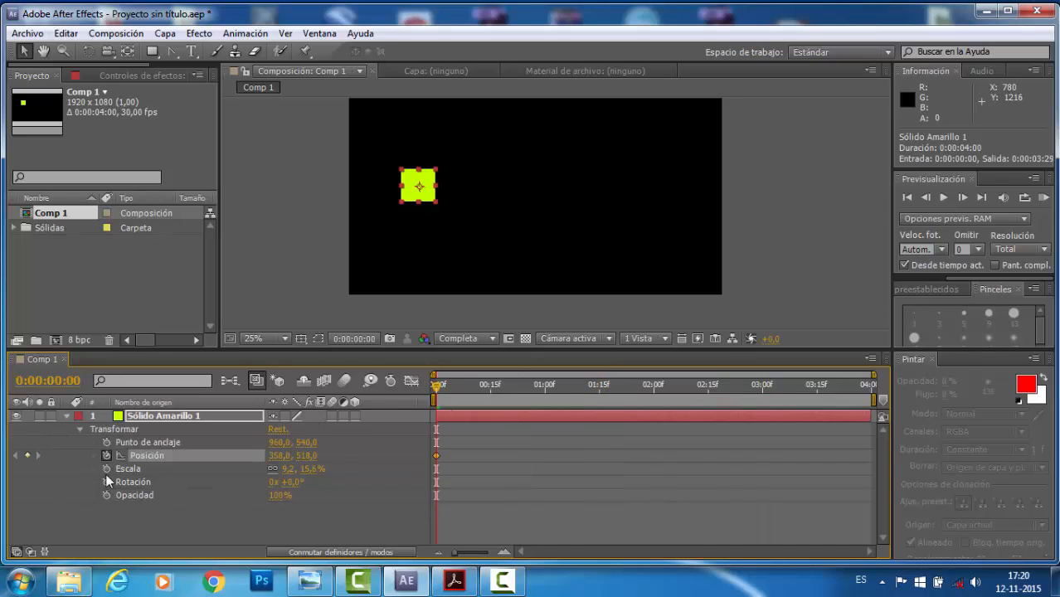
{"action": "left_click_drag", "start_coordinate": [441, 384], "coordinate": [494, 386]}
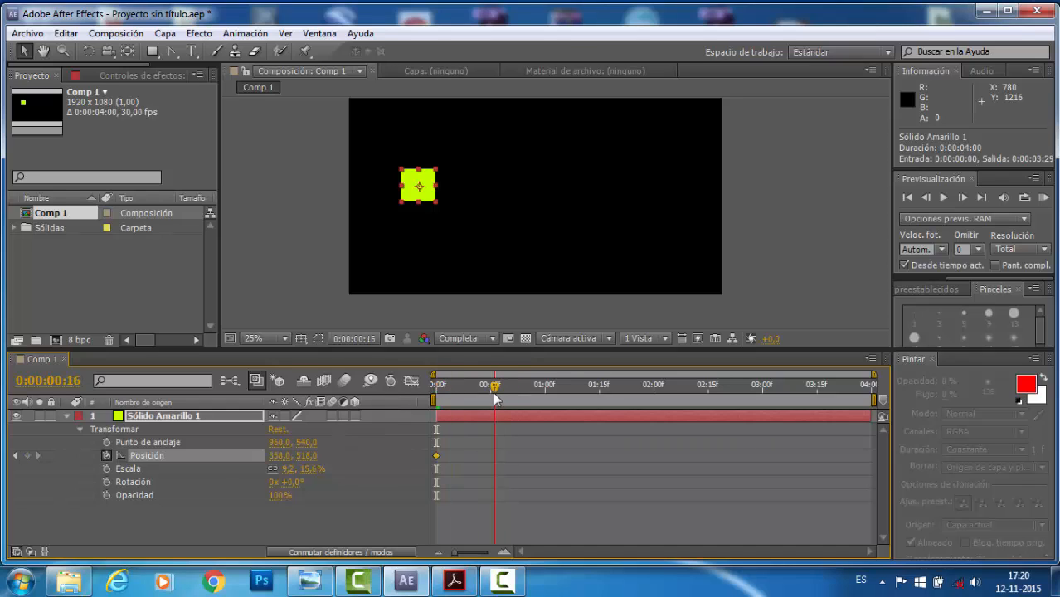
{"action": "left_click", "coordinate": [27, 455]}
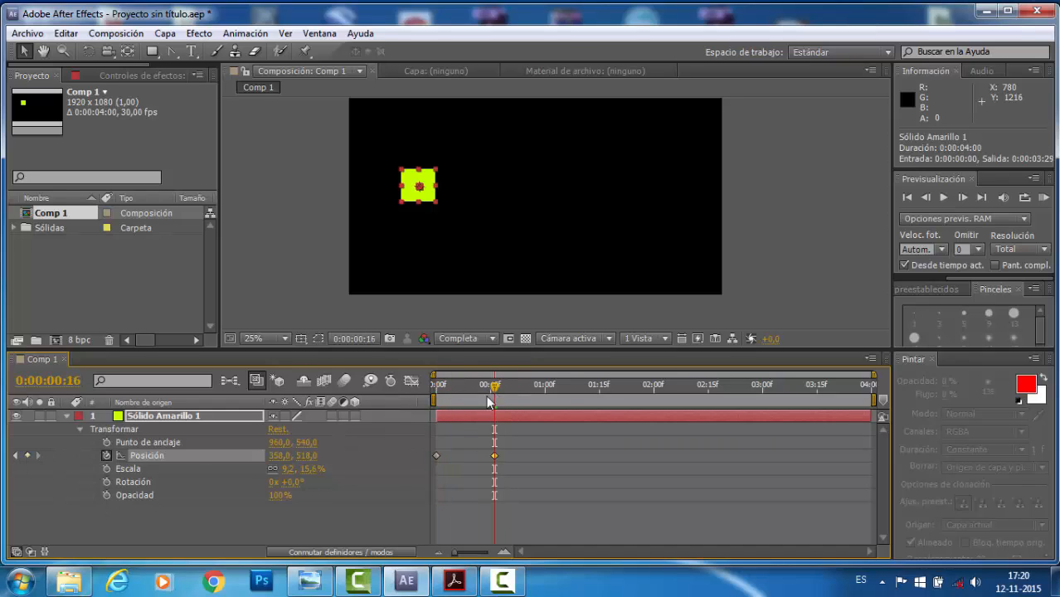
{"action": "left_click_drag", "start_coordinate": [509, 396], "coordinate": [546, 405]}
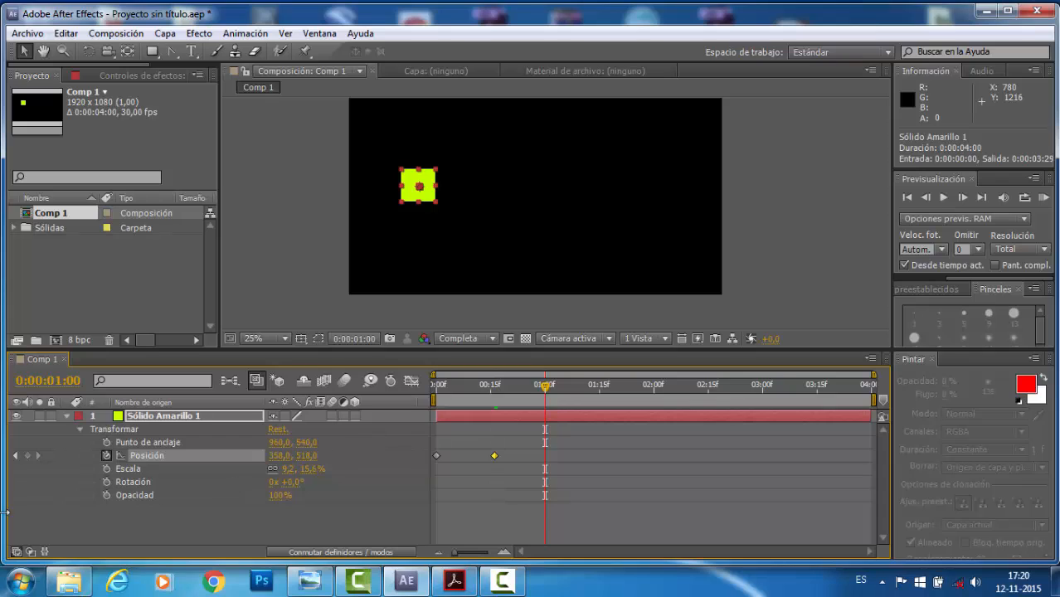
{"action": "left_click", "coordinate": [26, 455]}
{"action": "left_click_drag", "start_coordinate": [549, 396], "coordinate": [598, 398]}
{"action": "left_click", "coordinate": [26, 455]}
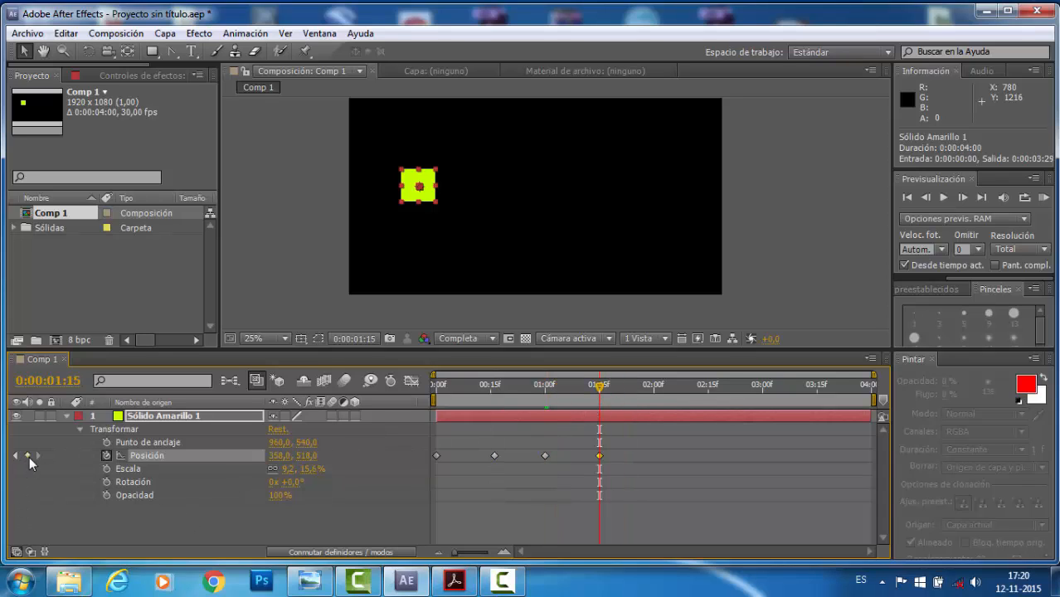
- Move the square to about 906, 1002 at 0:00:01:15, about 1018, 350 at 0:00:01:00 and about 494, 882 at 0:00:00:16
{"action": "left_click_drag", "start_coordinate": [425, 209], "coordinate": [532, 303]}
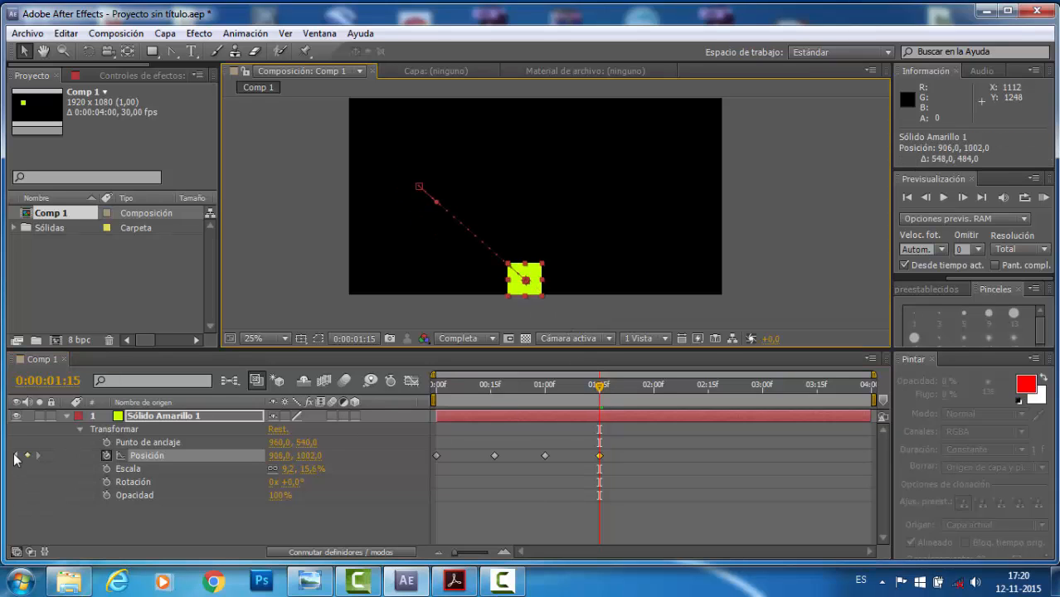
{"action": "left_click", "coordinate": [15, 455]}
{"action": "left_click_drag", "start_coordinate": [437, 186], "coordinate": [567, 154]}
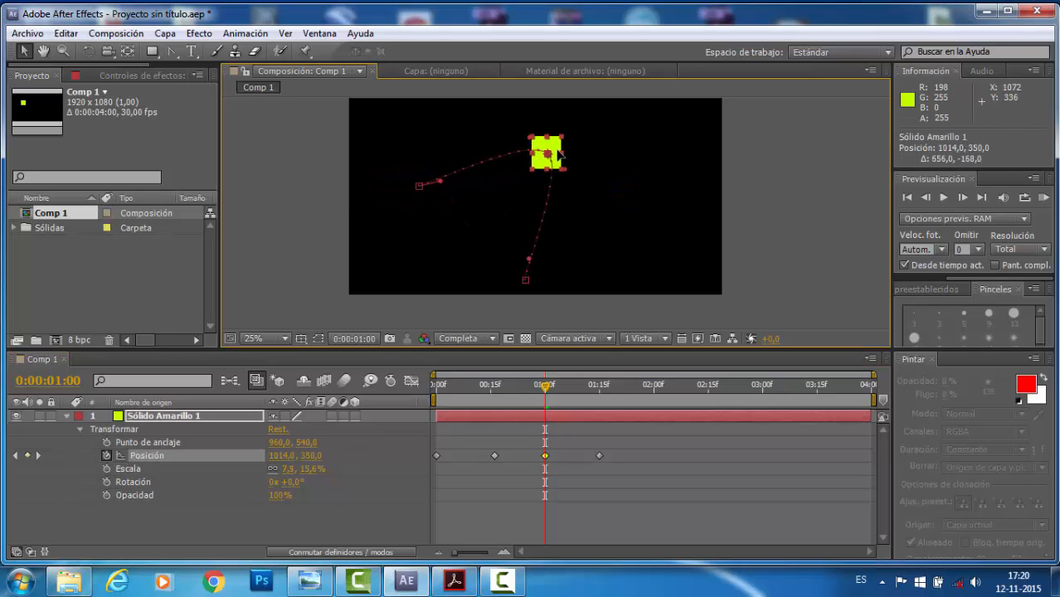
{"action": "left_click", "coordinate": [15, 455]}
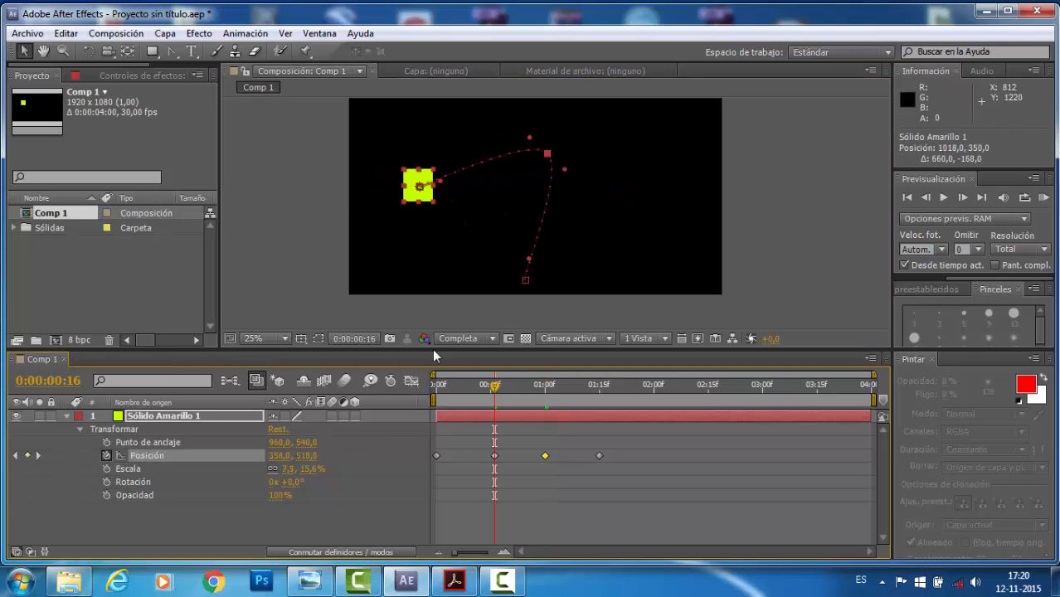
{"action": "left_click_drag", "start_coordinate": [419, 184], "coordinate": [426, 220]}
{"action": "left_click_drag", "start_coordinate": [442, 291], "coordinate": [462, 325]}
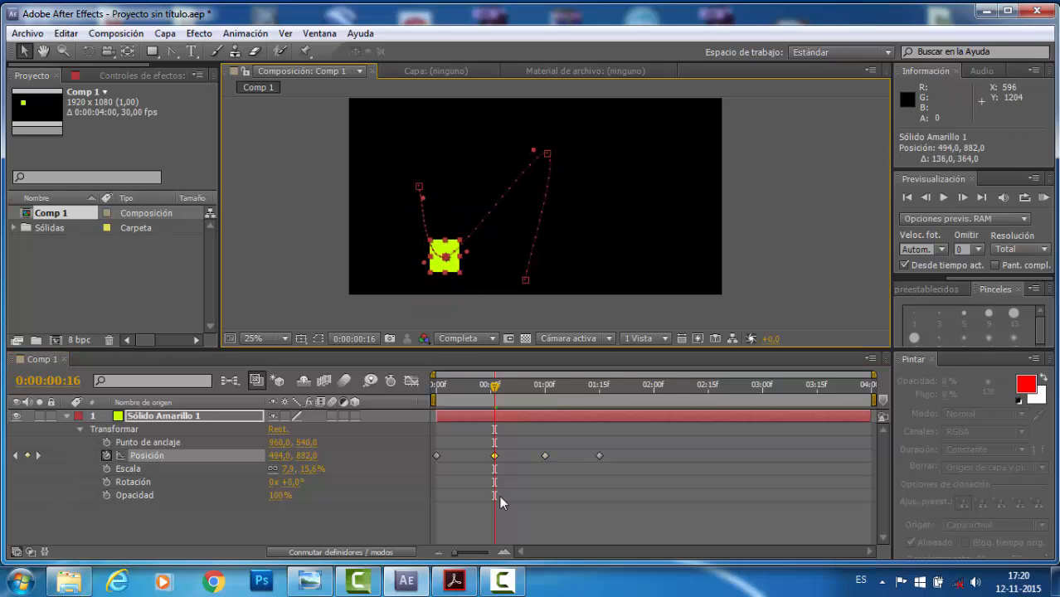
- Play back the square's animation from the start of the composition
{"action": "key", "text": "Home"}
{"action": "key", "text": "space"}
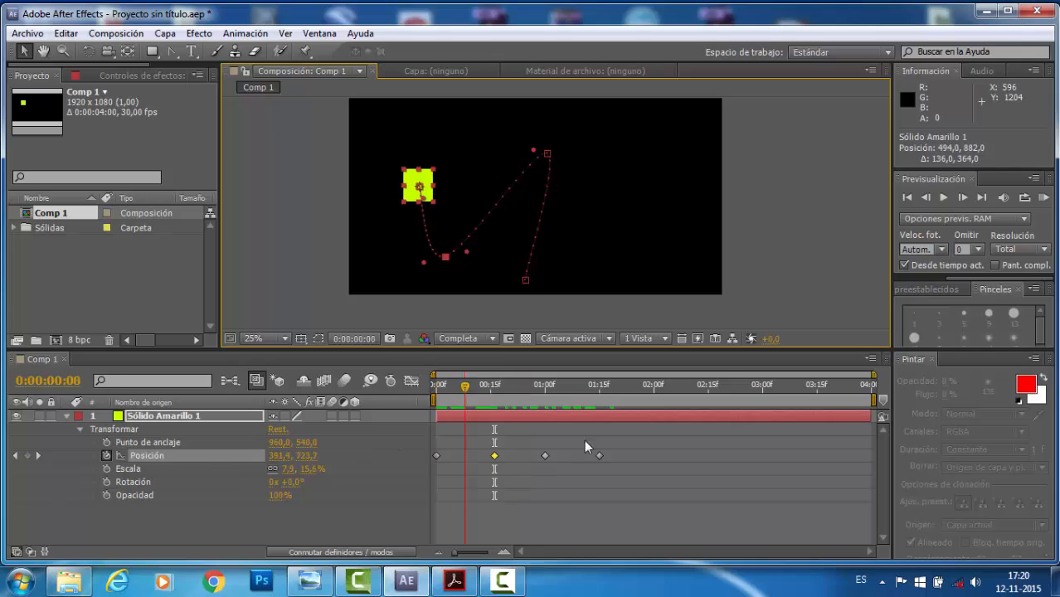
{"action": "key", "text": "space"}
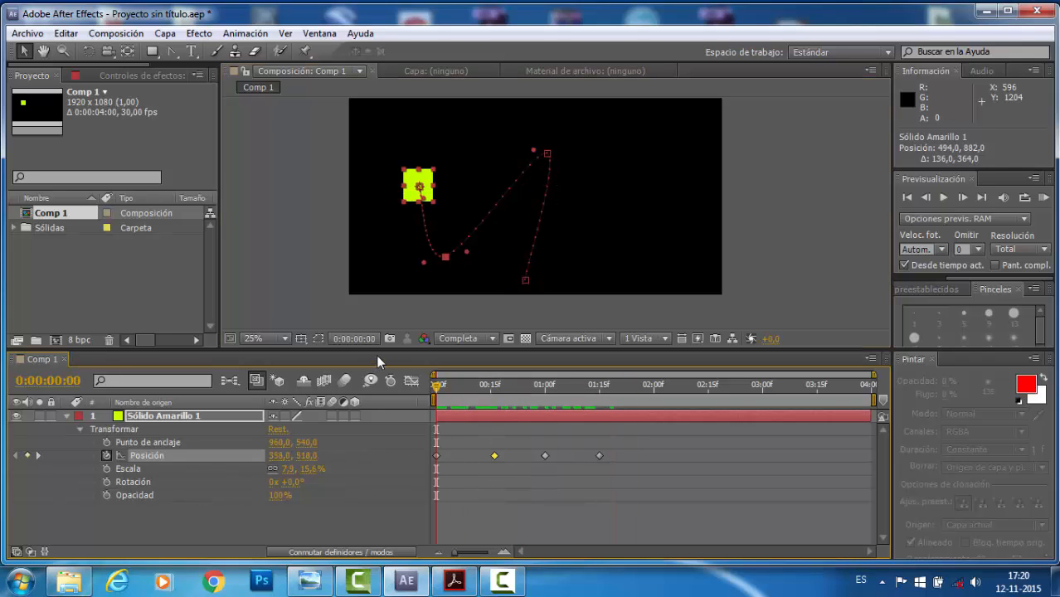
- Reposition the motion path's four keyframes, in time order, to about 358, 362; 510, 926; 1046, 398; and 1346, 950
{"action": "left_click_drag", "start_coordinate": [420, 187], "coordinate": [420, 155]}
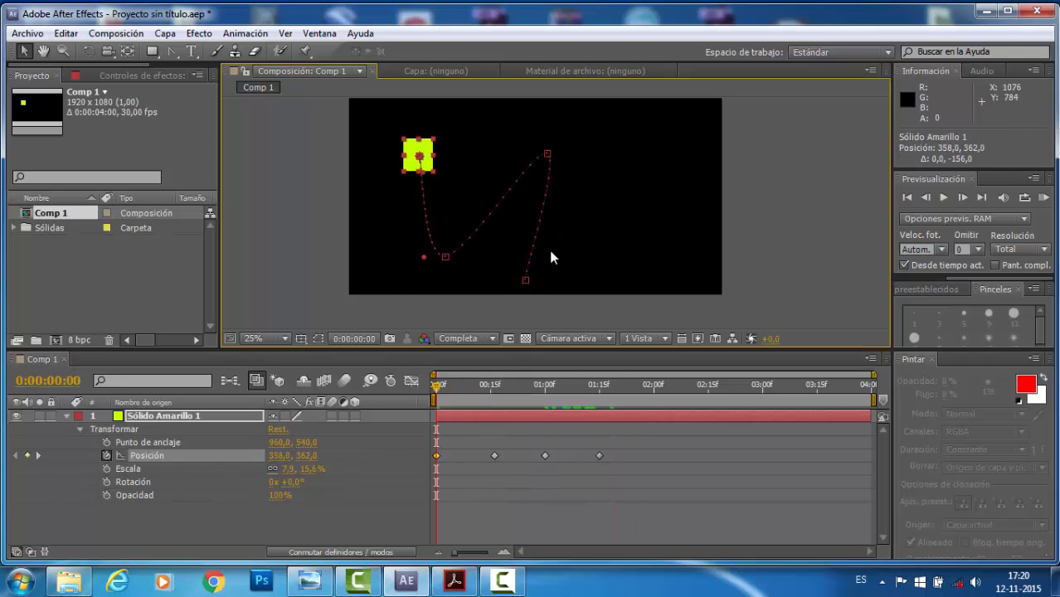
{"action": "left_click_drag", "start_coordinate": [525, 280], "coordinate": [612, 269]}
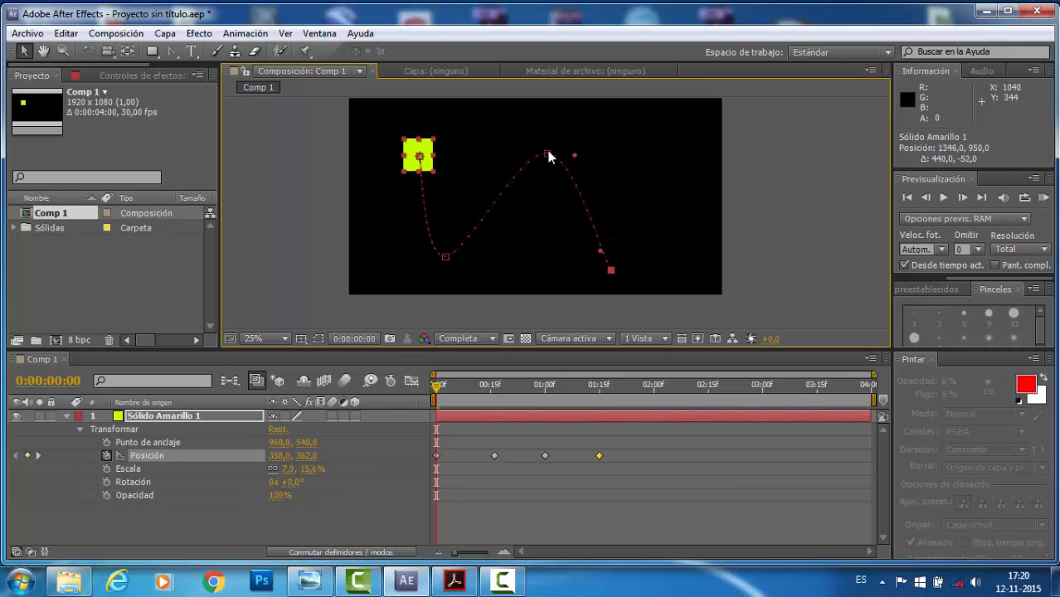
{"action": "left_click_drag", "start_coordinate": [549, 156], "coordinate": [554, 165]}
{"action": "left_click_drag", "start_coordinate": [446, 256], "coordinate": [450, 266]}
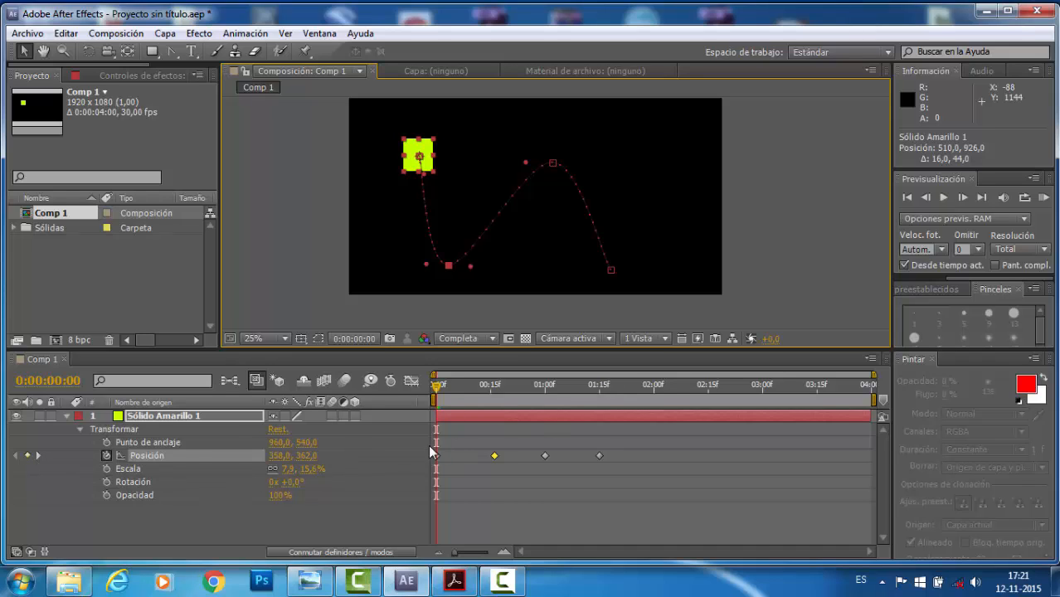
- Step through the Position keyframes from first to last, and scrub back to the start to examine the square's movement
{"action": "left_click", "coordinate": [36, 457]}
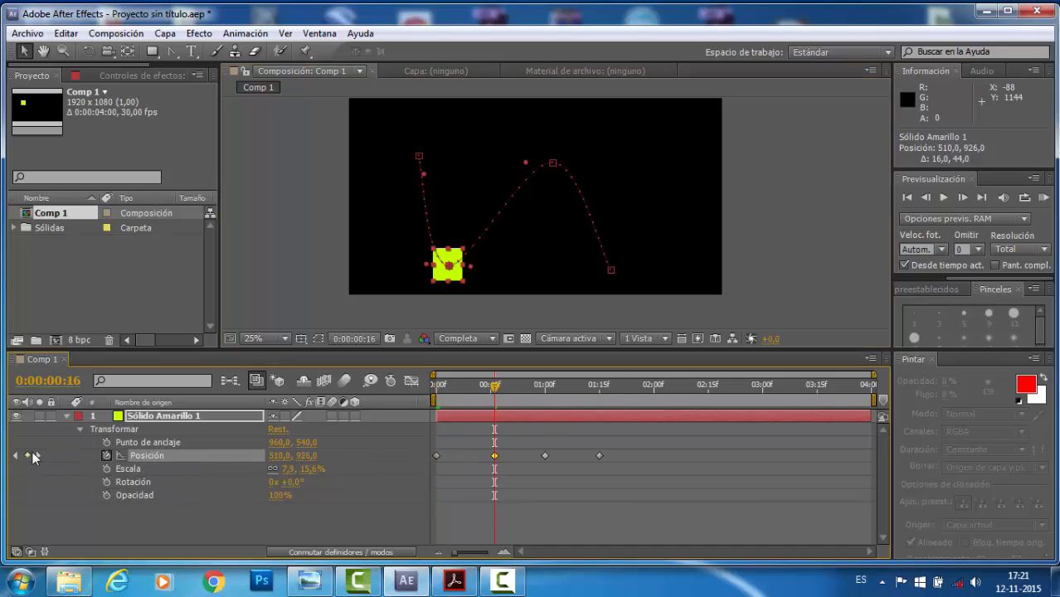
{"action": "left_click", "coordinate": [15, 455]}
{"action": "left_click", "coordinate": [437, 455]}
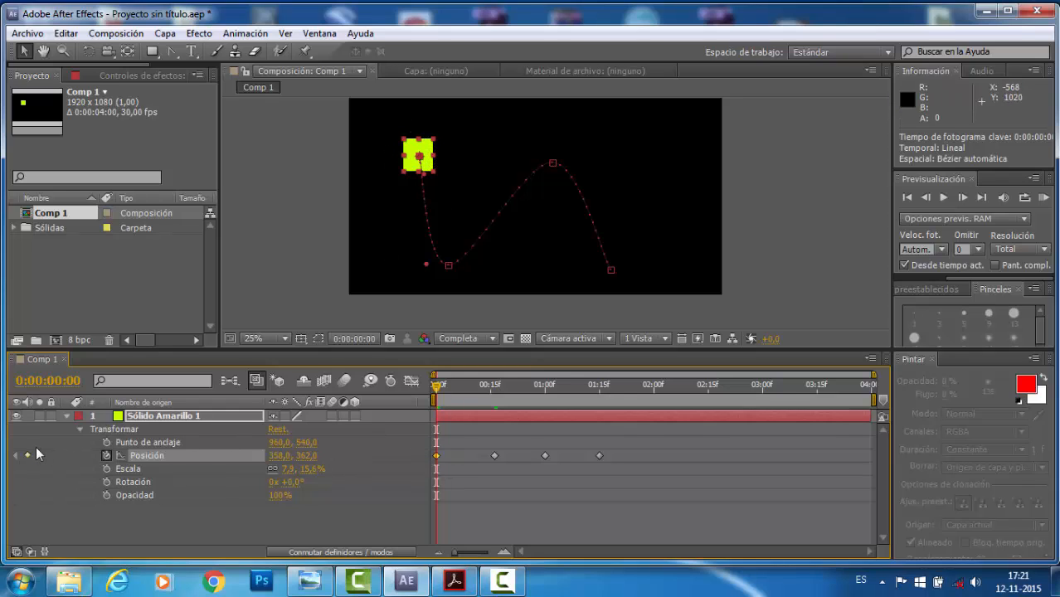
{"action": "key", "text": "k"}
{"action": "left_click", "coordinate": [494, 456]}
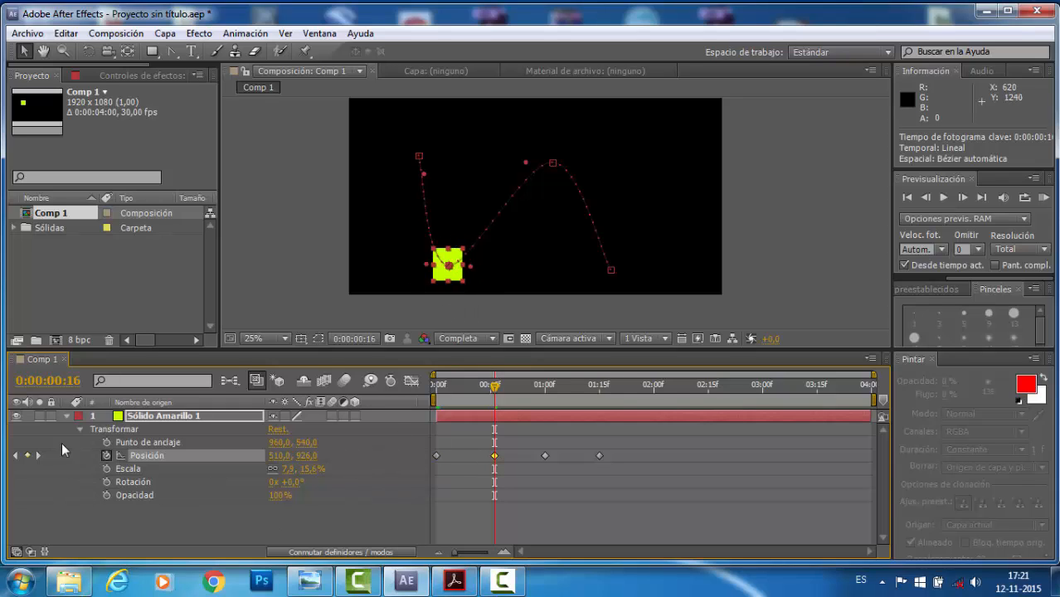
{"action": "left_click", "coordinate": [36, 456]}
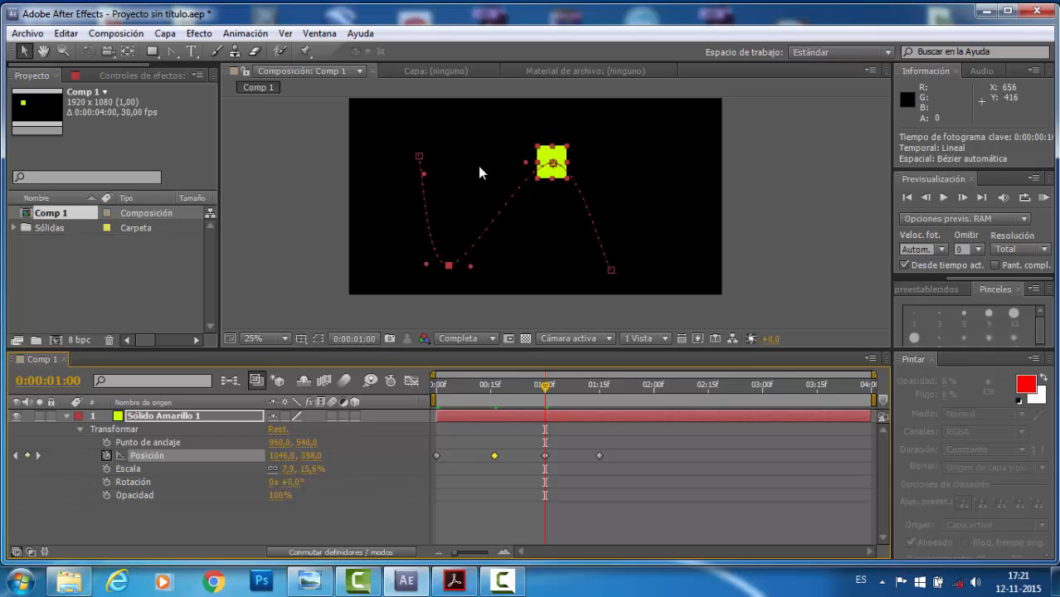
{"action": "left_click", "coordinate": [36, 456]}
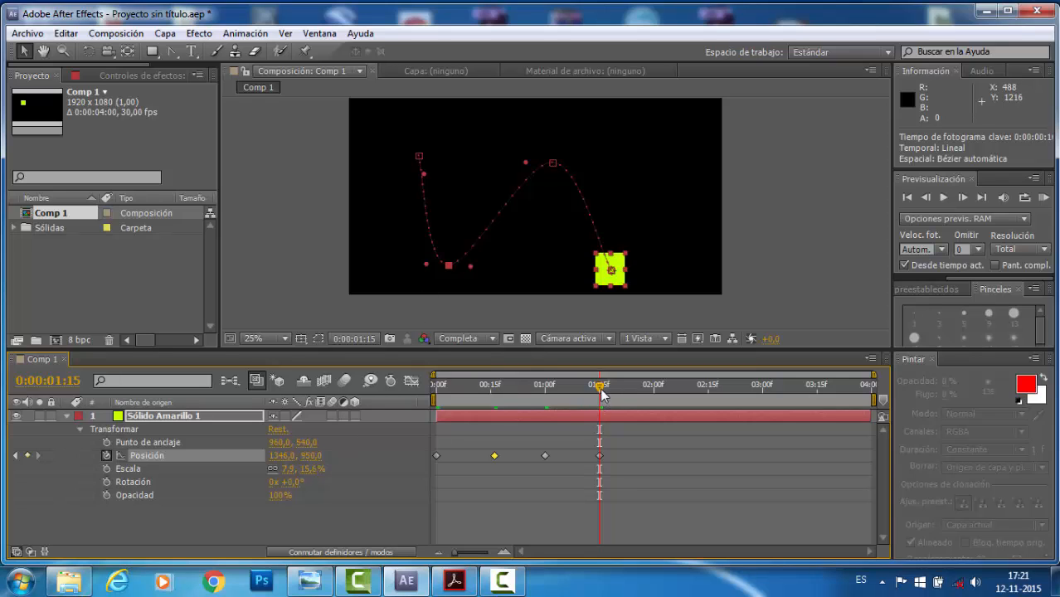
{"action": "left_click_drag", "start_coordinate": [599, 388], "coordinate": [450, 399]}
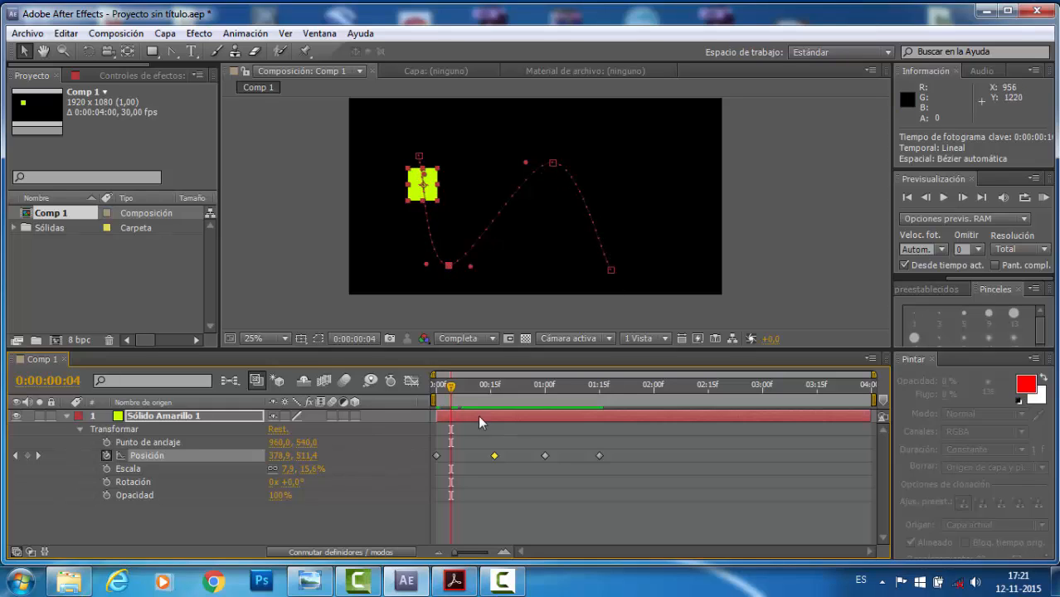
{"action": "left_click_drag", "start_coordinate": [455, 399], "coordinate": [436, 432]}
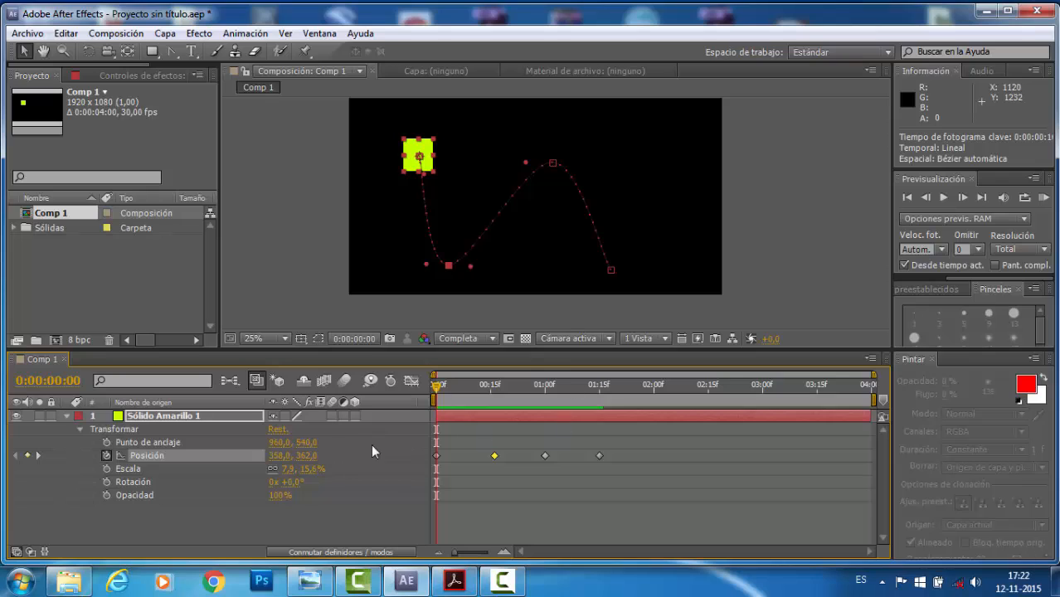
- Move the square to about 1198, 594 at the last Position keyframe, 0:00:01:15, and inspect the path's curve up close
{"action": "left_click", "coordinate": [43, 455]}
{"action": "left_click", "coordinate": [44, 454]}
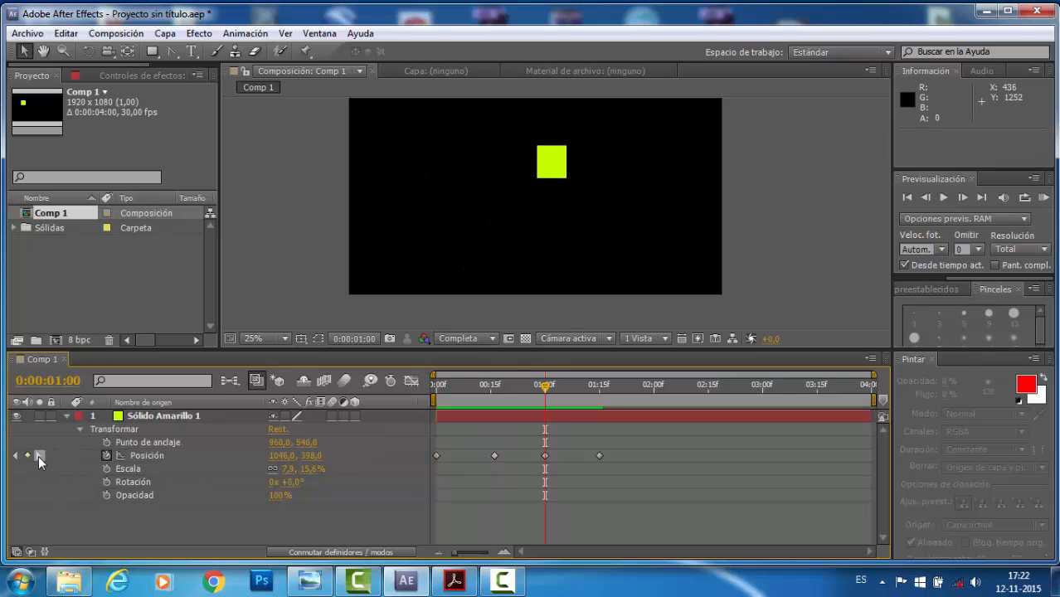
{"action": "left_click", "coordinate": [38, 455]}
{"action": "left_click", "coordinate": [598, 456]}
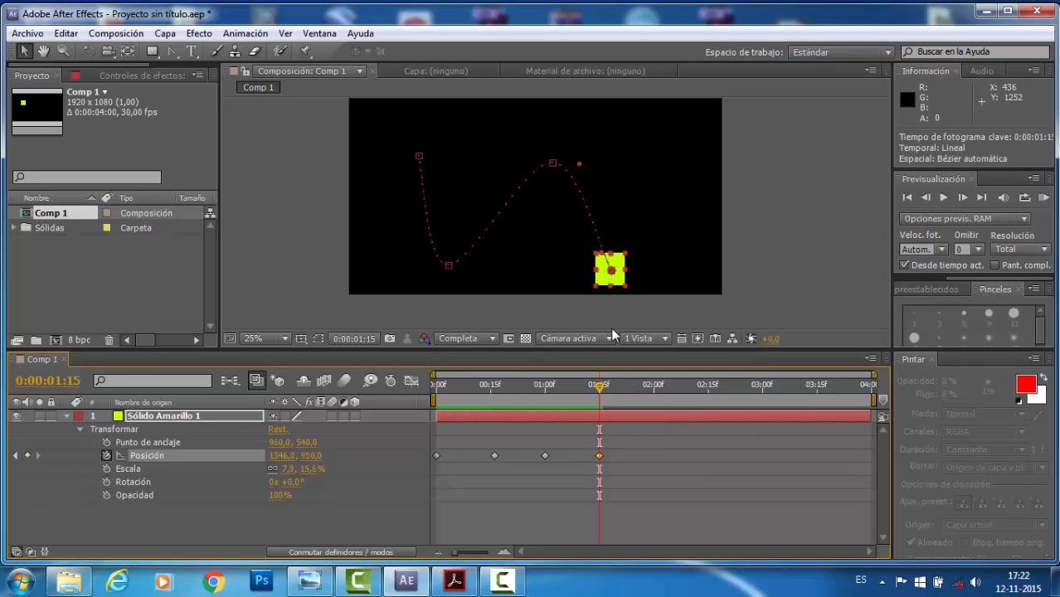
{"action": "left_click_drag", "start_coordinate": [622, 276], "coordinate": [595, 213]}
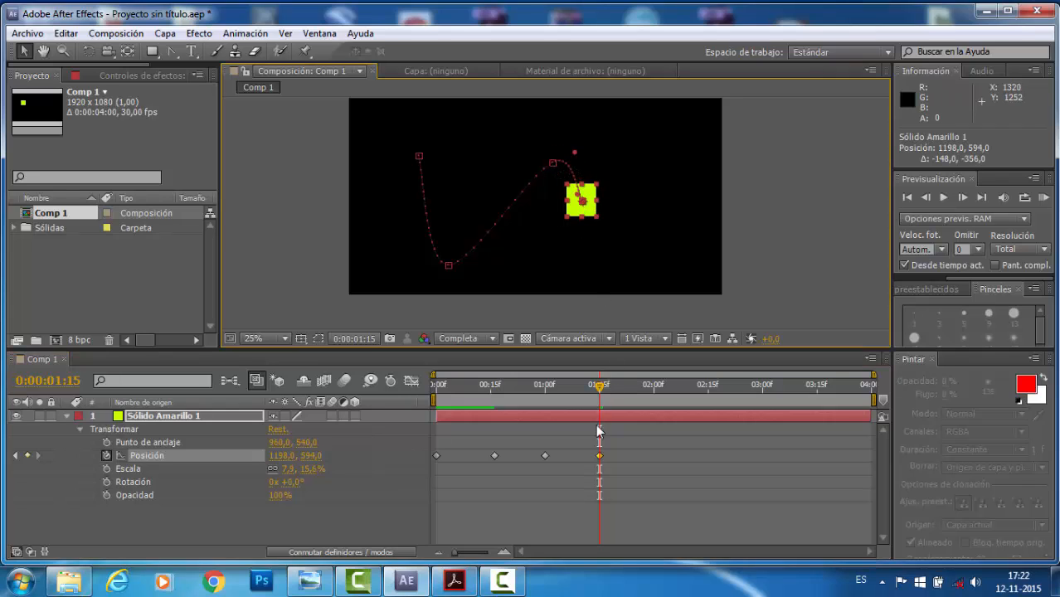
{"action": "scroll", "coordinate": [562, 190], "scroll_direction": "up", "scroll_amount": 1}
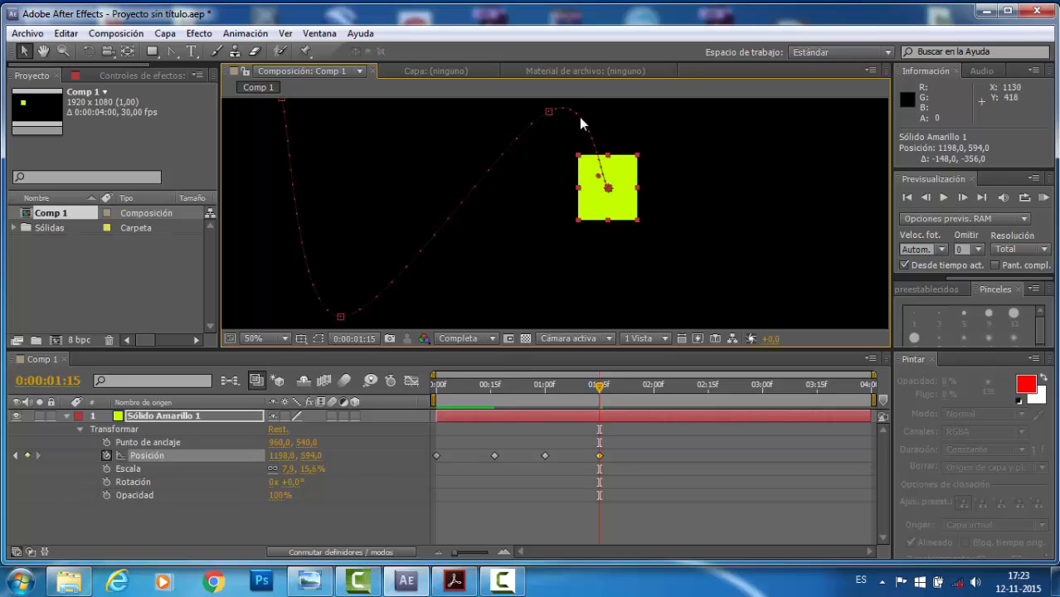
{"action": "key", "text": "comma"}
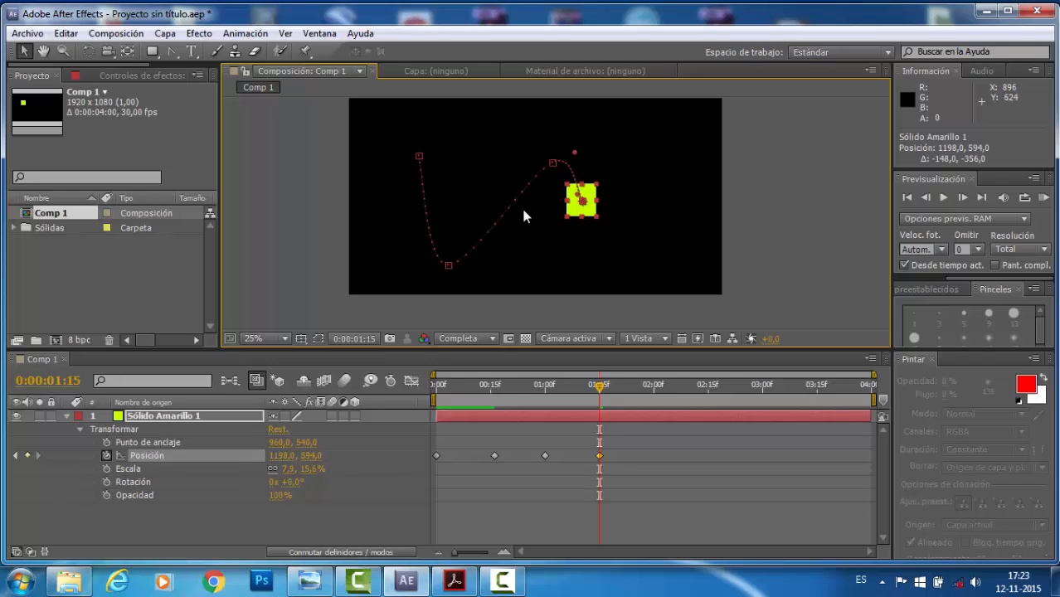
- Return to 0:00:00:00 and adjust the outgoing Bézier handle of the motion path's second keyframe to about 628.7, 932
{"action": "left_click_drag", "start_coordinate": [598, 386], "coordinate": [406, 401]}
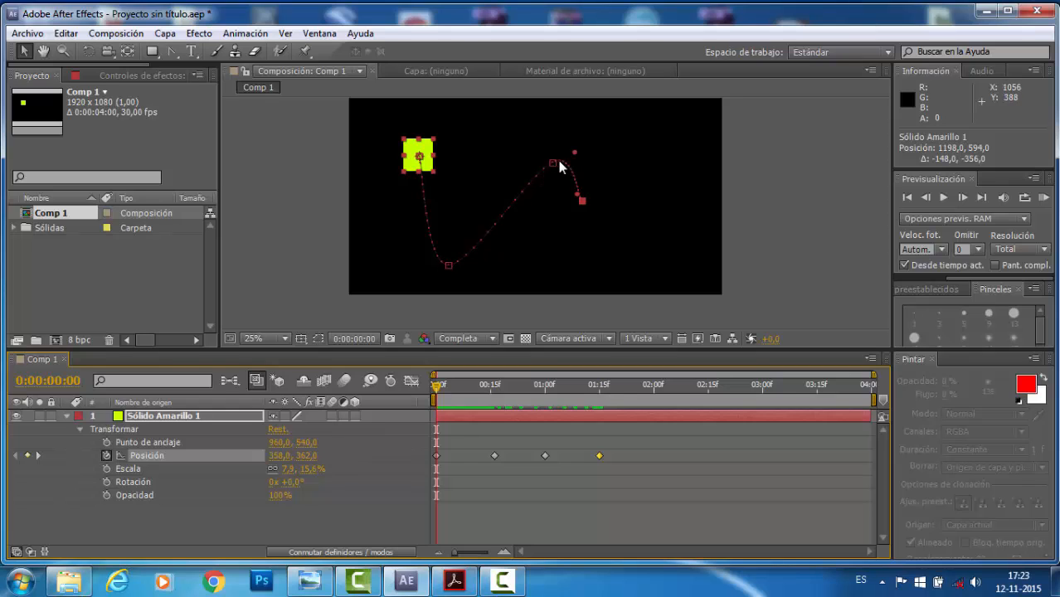
{"action": "left_click", "coordinate": [582, 199]}
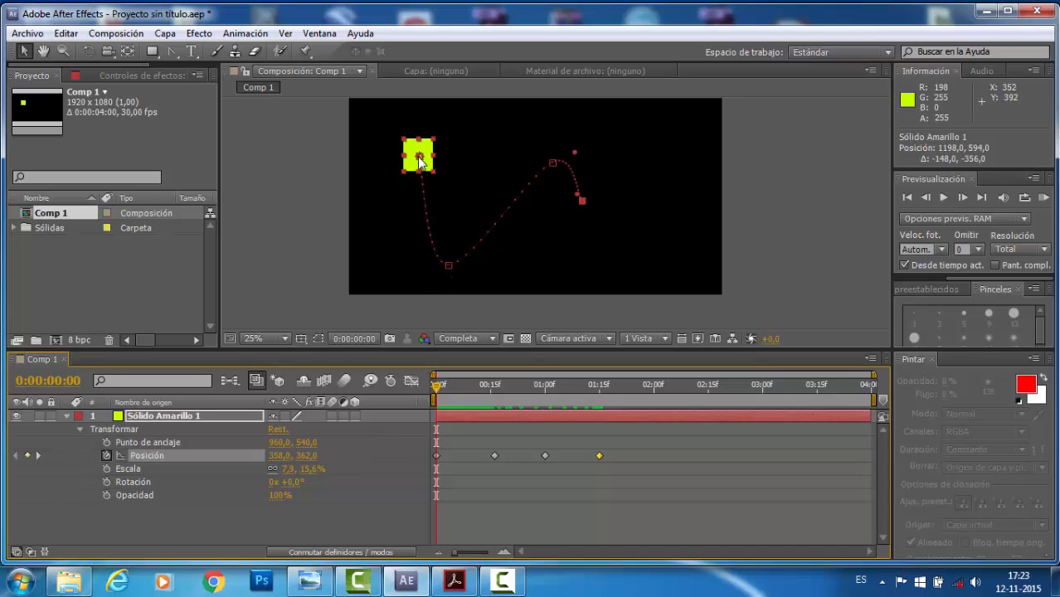
{"action": "left_click", "coordinate": [448, 265]}
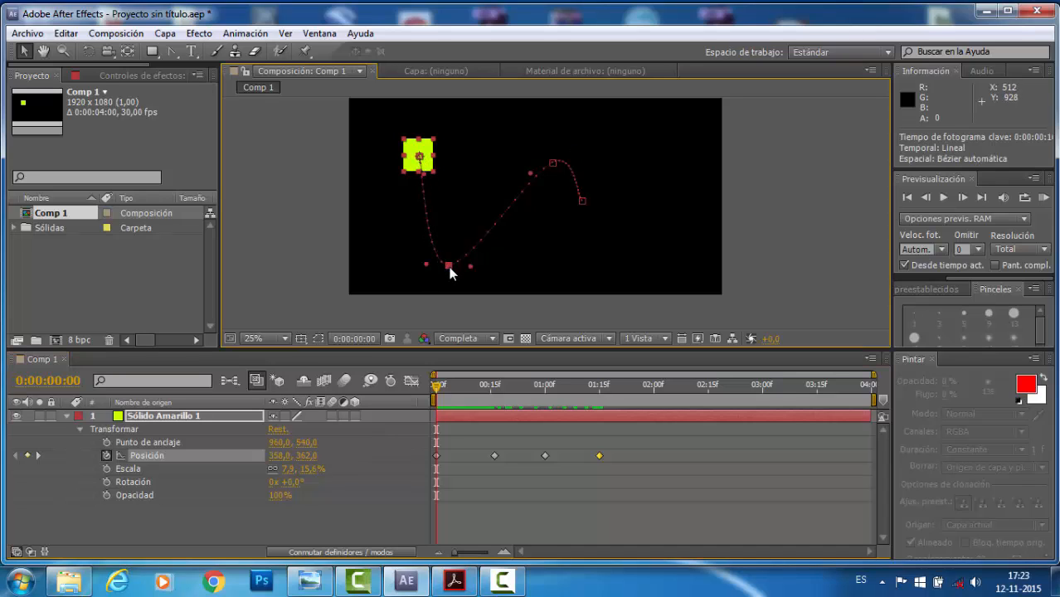
{"action": "mouse_move", "coordinate": [470, 267]}
{"action": "left_mouse_down"}
{"action": "mouse_move", "coordinate": [423, 265]}
{"action": "mouse_move", "coordinate": [470, 269]}
{"action": "left_mouse_up"}
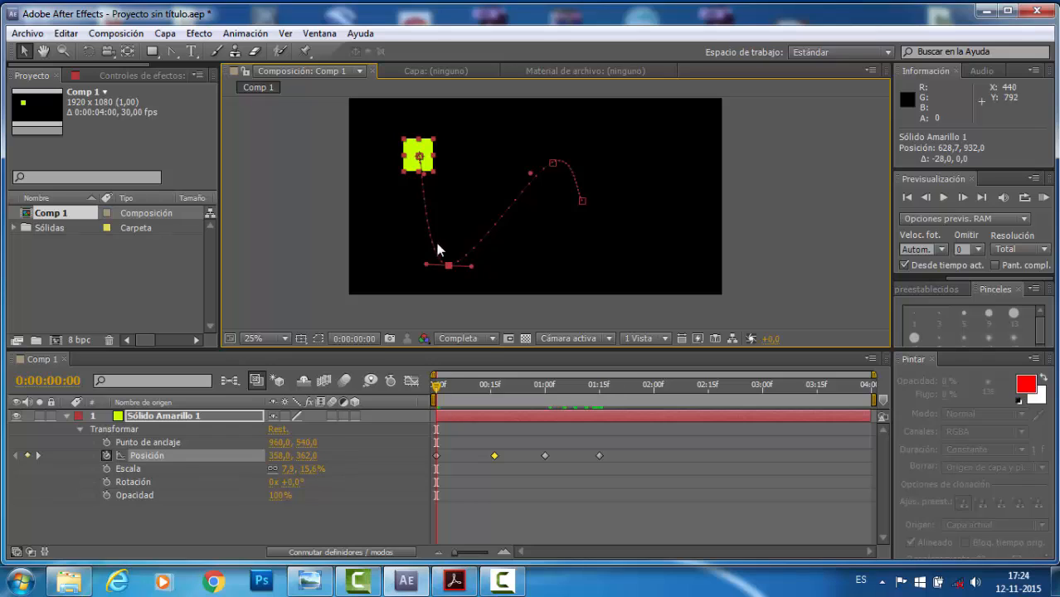
- Adjust the third path point's outgoing handle to about 1192.7, 362.7, and move the last path point to about 1226, 582
{"action": "left_click", "coordinate": [552, 162]}
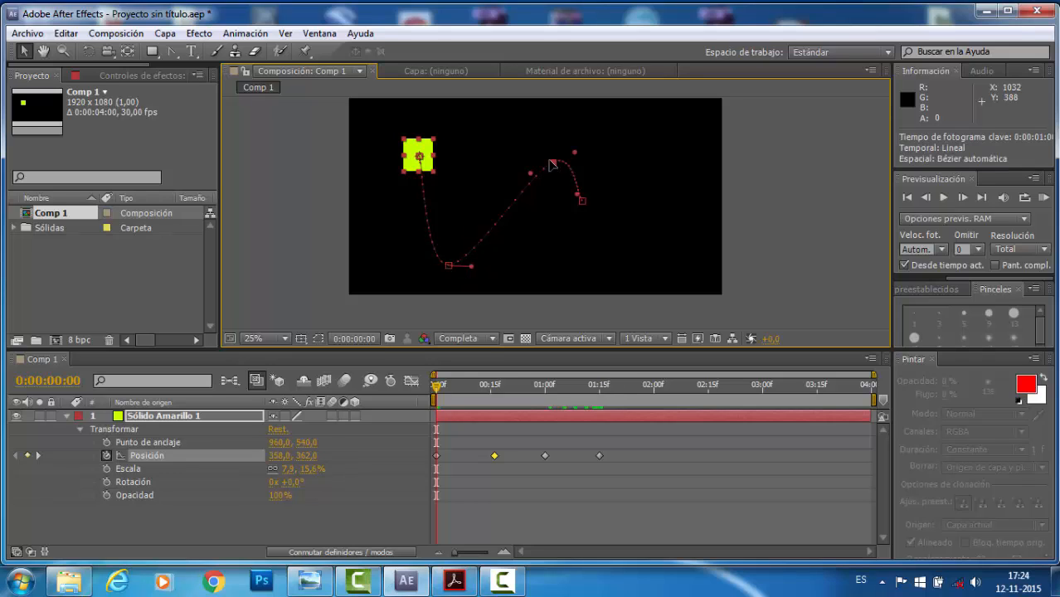
{"action": "left_click_drag", "start_coordinate": [575, 152], "coordinate": [580, 156]}
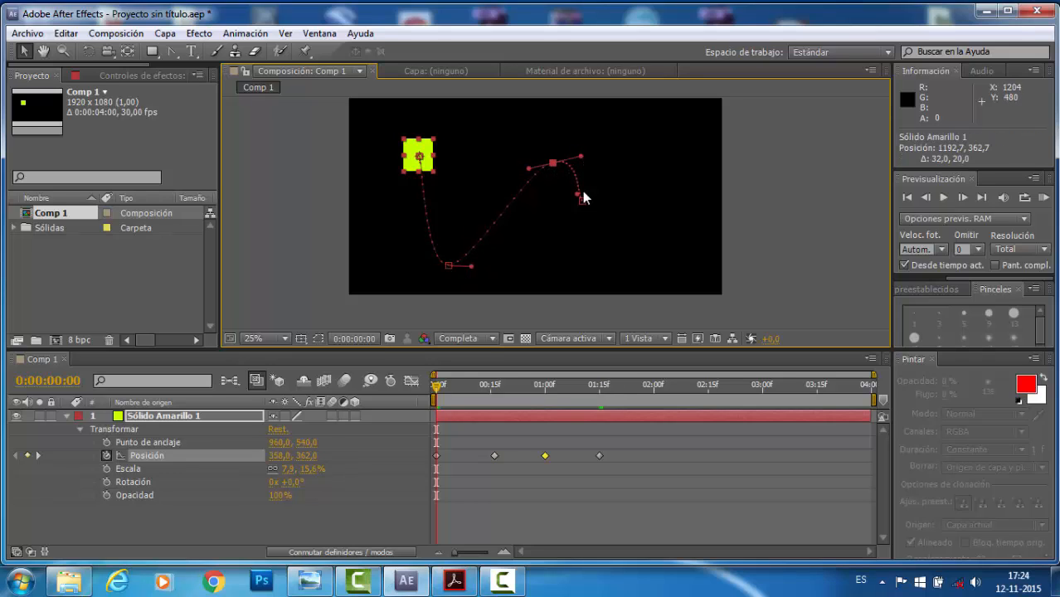
{"action": "left_click", "coordinate": [578, 196]}
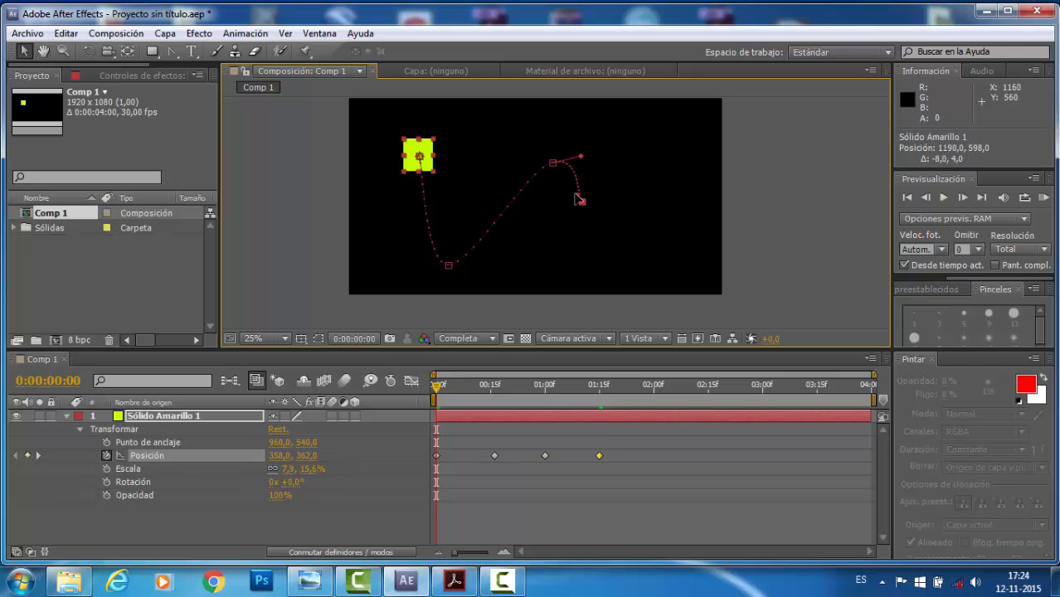
{"action": "left_click_drag", "start_coordinate": [578, 199], "coordinate": [584, 196]}
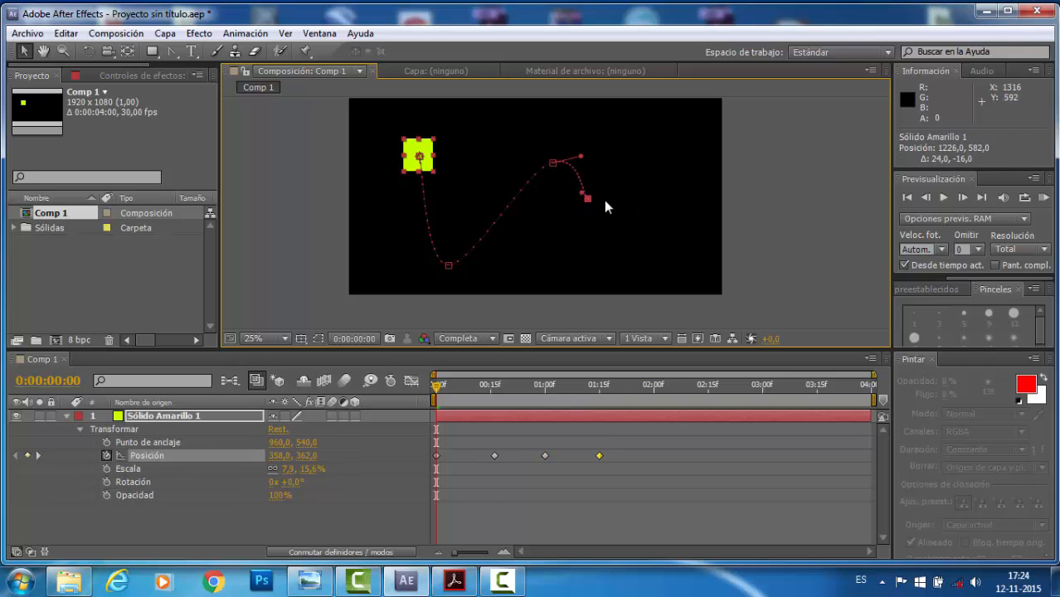
- Adjust the Bézier handle of the motion path's last keyframe to about 1214, 537.3
{"action": "key", "text": "period"}
{"action": "key", "text": "period"}
{"action": "key", "text": "period"}
{"action": "left_click_drag", "start_coordinate": [661, 135], "coordinate": [676, 123]}
{"action": "key", "text": "comma"}
{"action": "key", "text": "comma"}
{"action": "key", "text": "comma"}
{"action": "key", "text": "comma"}
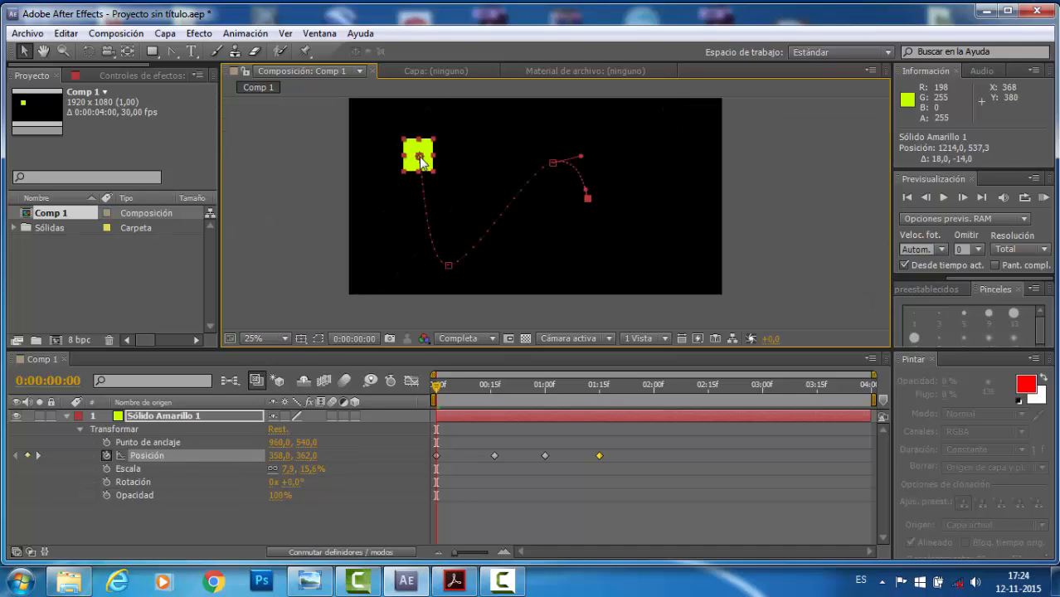
- Adjust the outgoing Bézier handle of the motion path's first keyframe to about 375.3, 478
{"action": "key", "text": "period"}
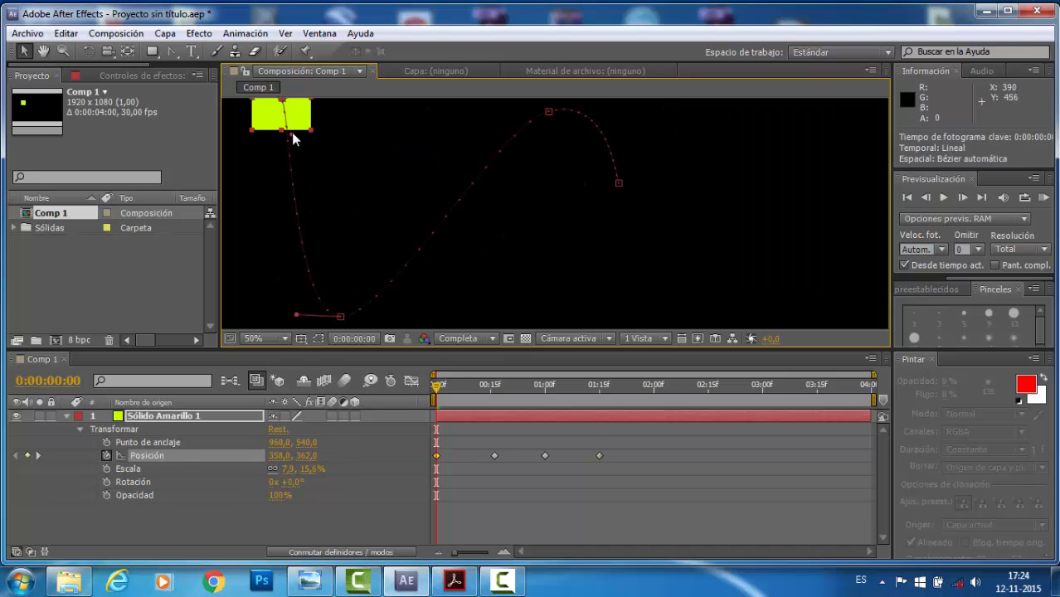
{"action": "left_click_drag", "start_coordinate": [293, 138], "coordinate": [290, 146]}
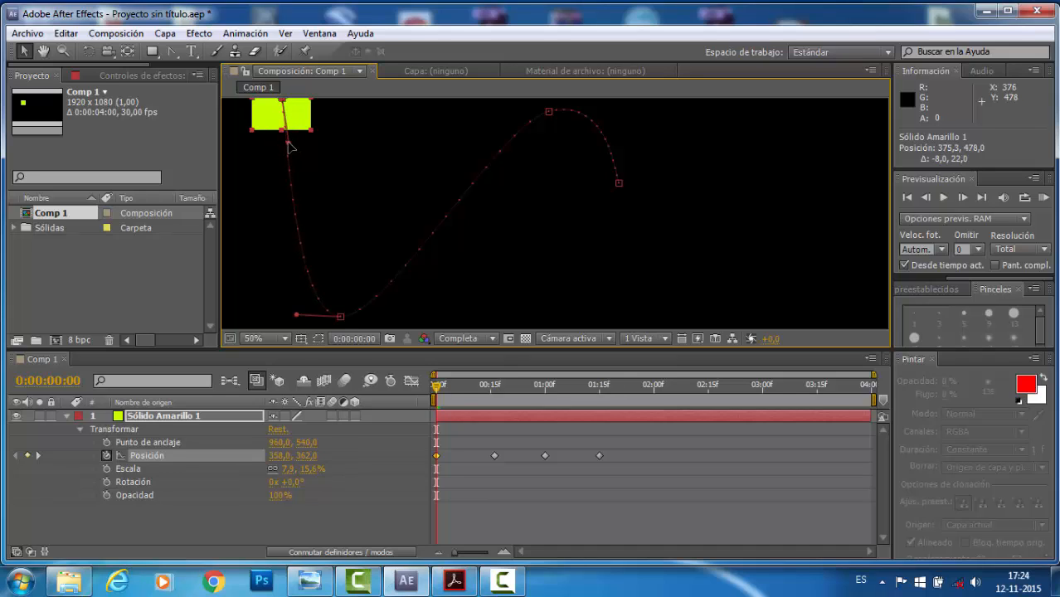
{"action": "key", "text": "comma"}
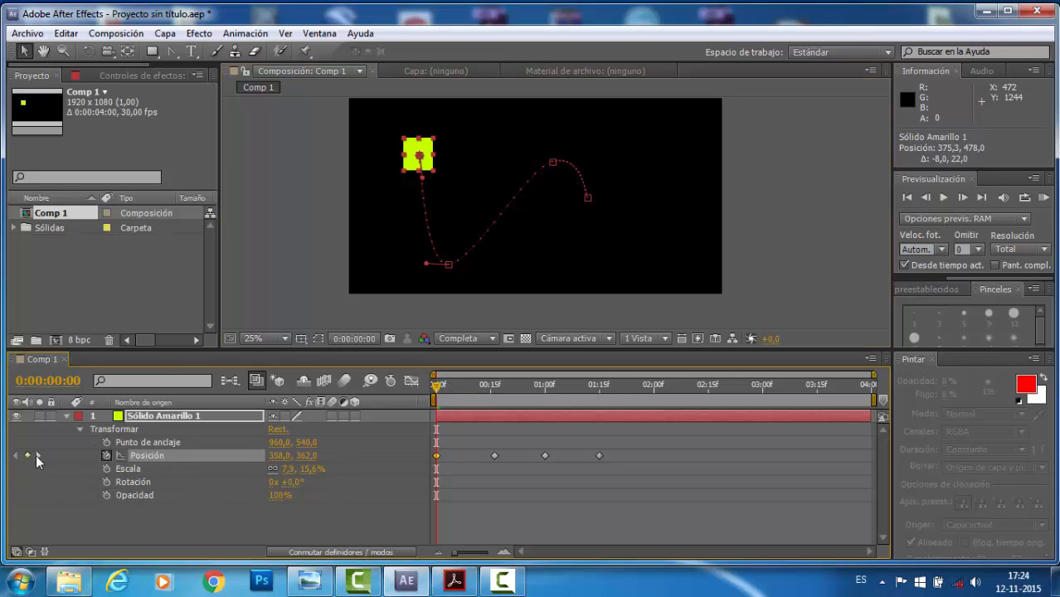
- Go to the second Position keyframe at 0:00:00:16 and select it
{"action": "left_click", "coordinate": [37, 456]}
{"action": "left_click", "coordinate": [494, 455]}
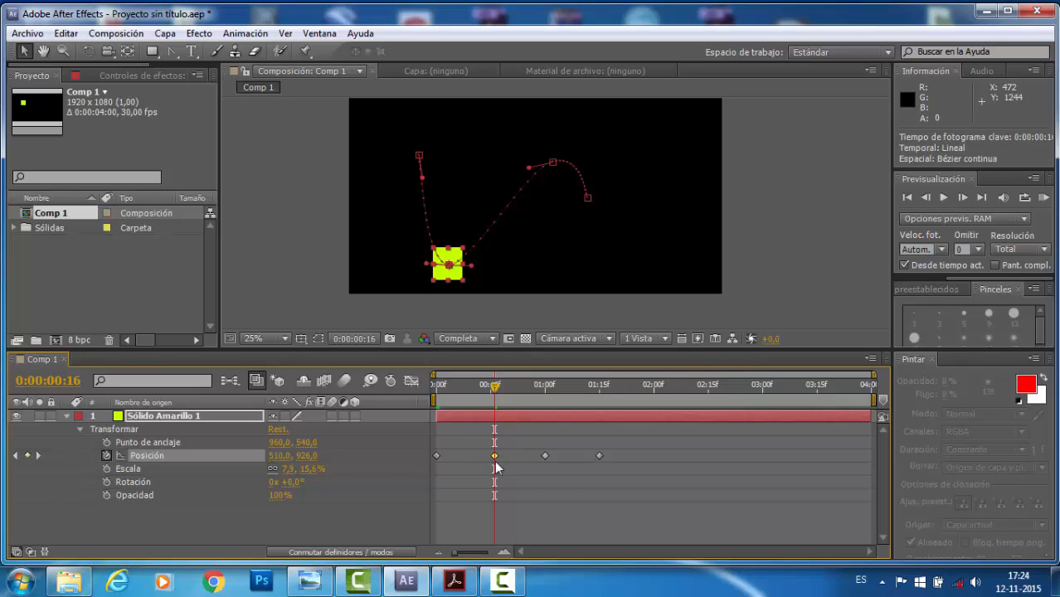
{"action": "scroll", "coordinate": [455, 265], "scroll_direction": "up", "scroll_amount": 1}
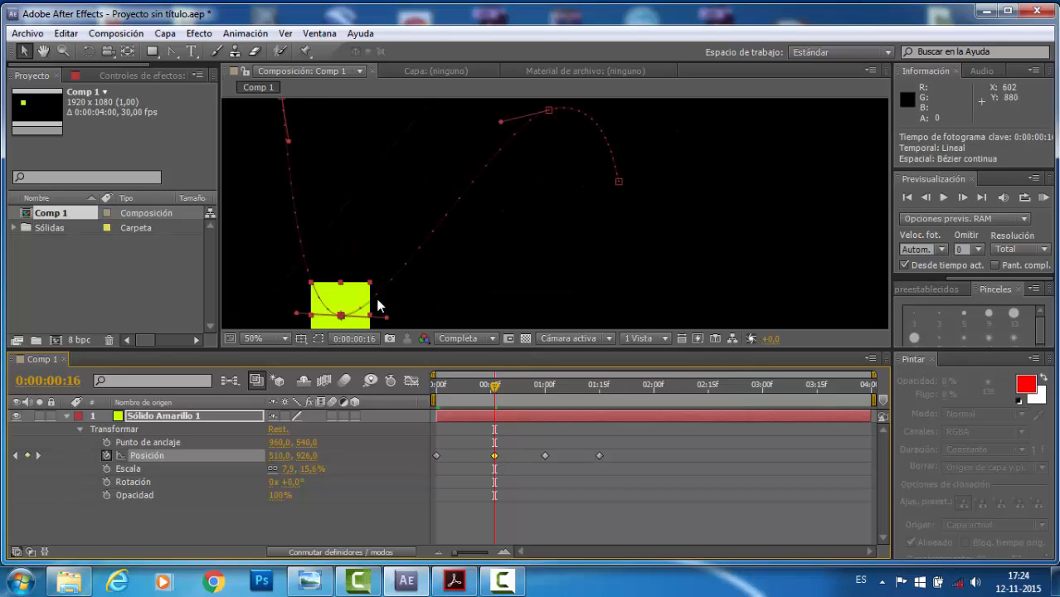
{"action": "key", "text": "h"}
{"action": "left_click_drag", "start_coordinate": [489, 298], "coordinate": [618, 253]}
{"action": "key", "text": "v"}
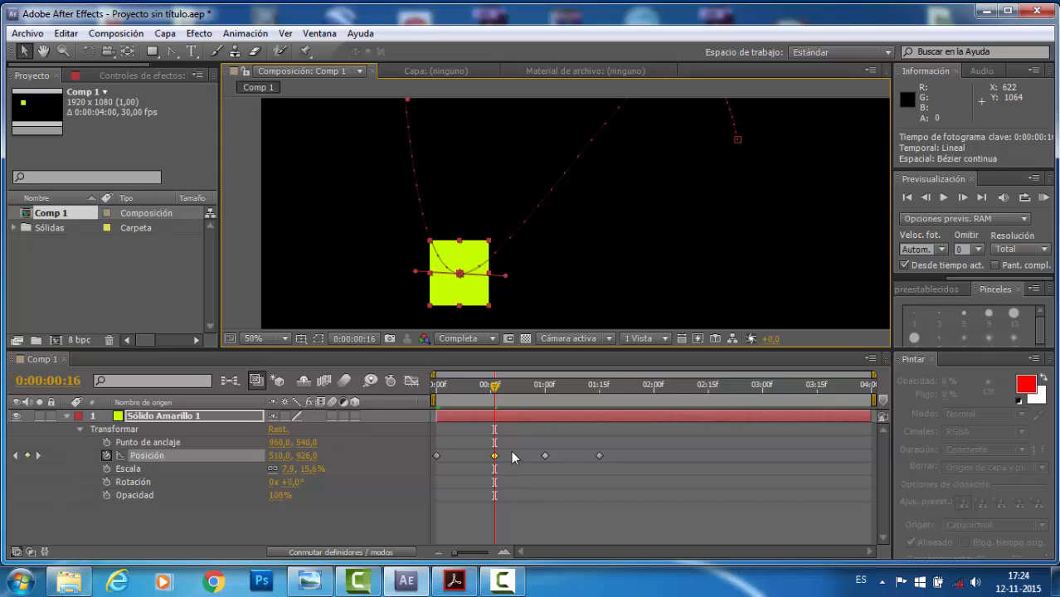
- Set the second Position keyframe's spatial interpolation to Lineal
{"action": "mouse_move", "coordinate": [496, 465]}
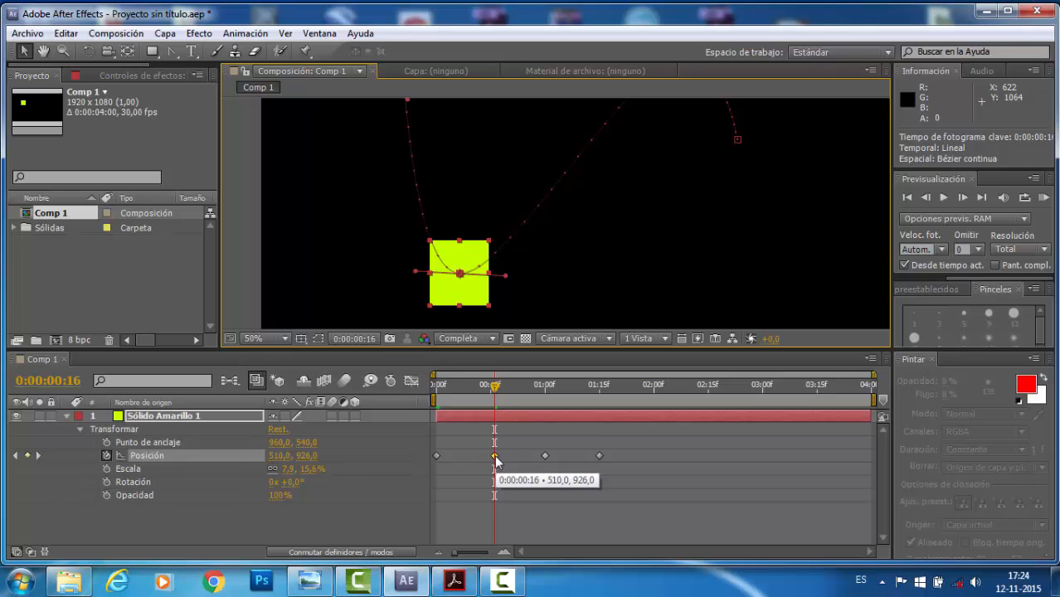
{"action": "right_click", "coordinate": [495, 459]}
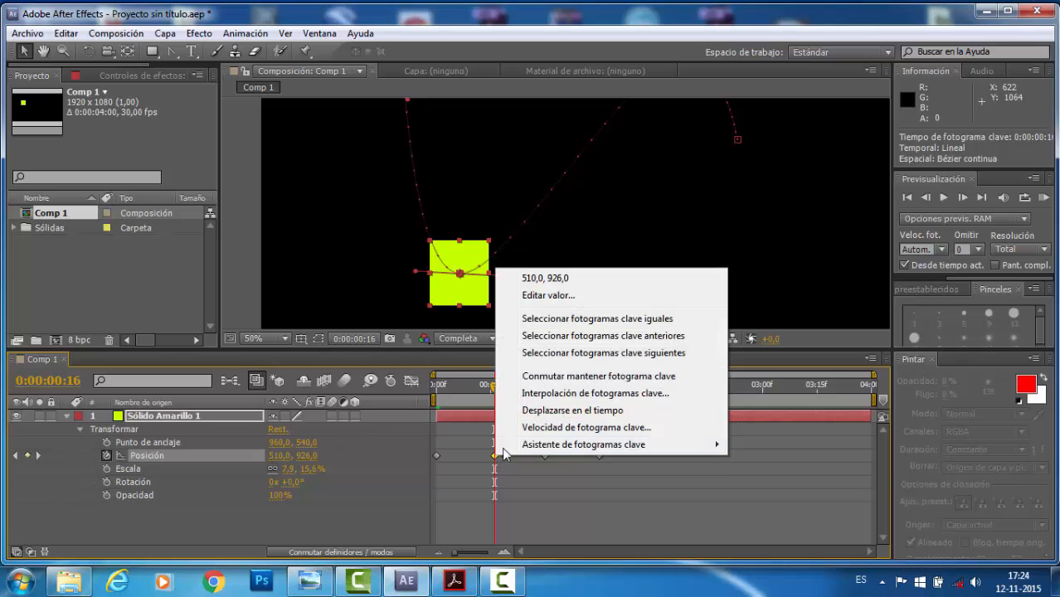
{"action": "left_click", "coordinate": [596, 397]}
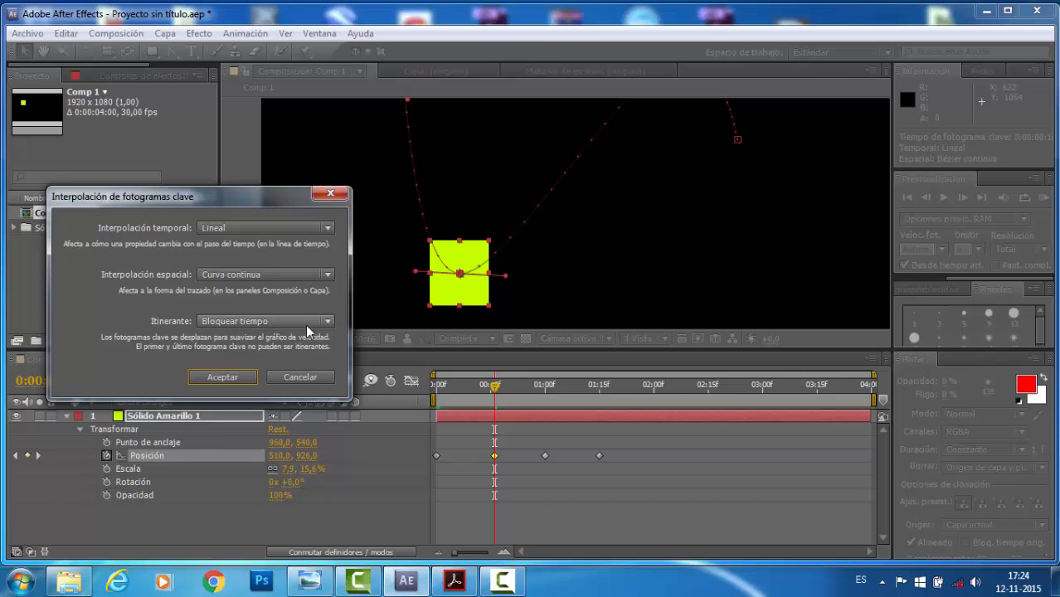
{"action": "left_click", "coordinate": [277, 272]}
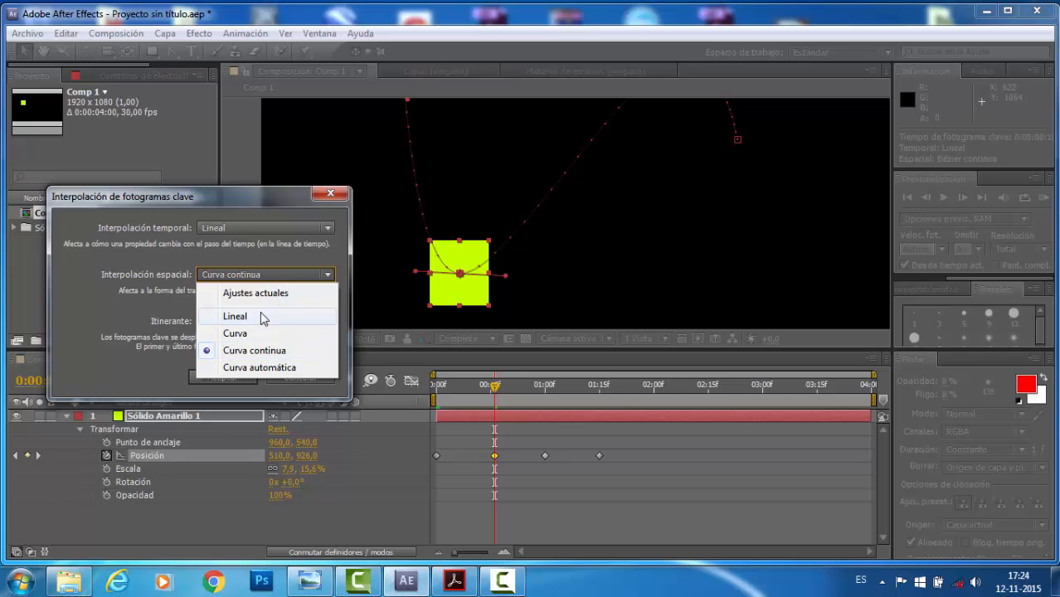
{"action": "left_click", "coordinate": [264, 317]}
{"action": "left_click", "coordinate": [222, 376]}
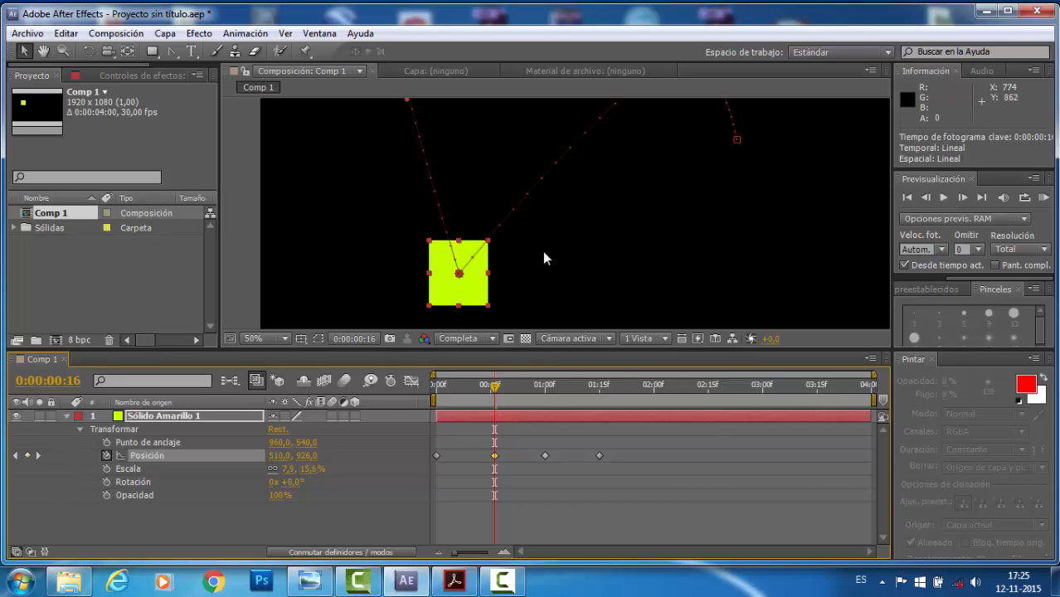
- Set the second Position keyframe's spatial interpolation to Curva and move its outgoing handle to about 636.7, 924
{"action": "right_click", "coordinate": [495, 458]}
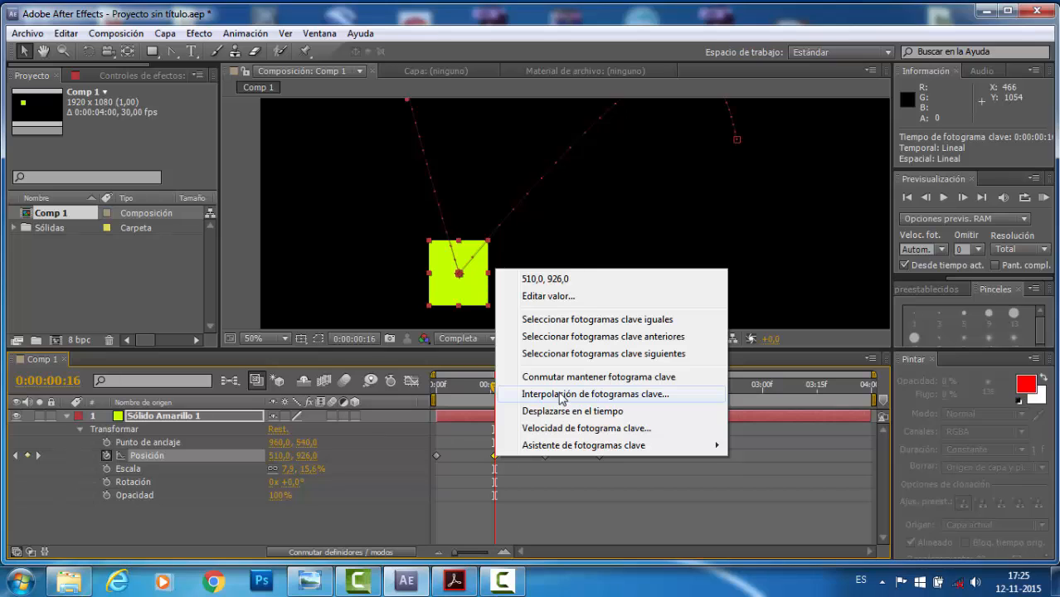
{"action": "left_click", "coordinate": [561, 395]}
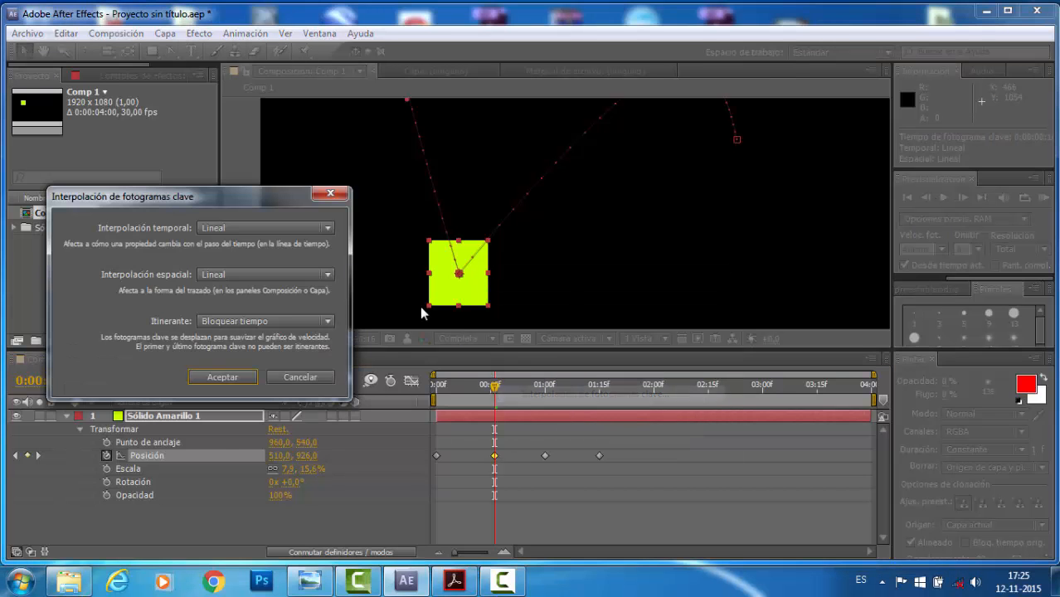
{"action": "left_click", "coordinate": [233, 278]}
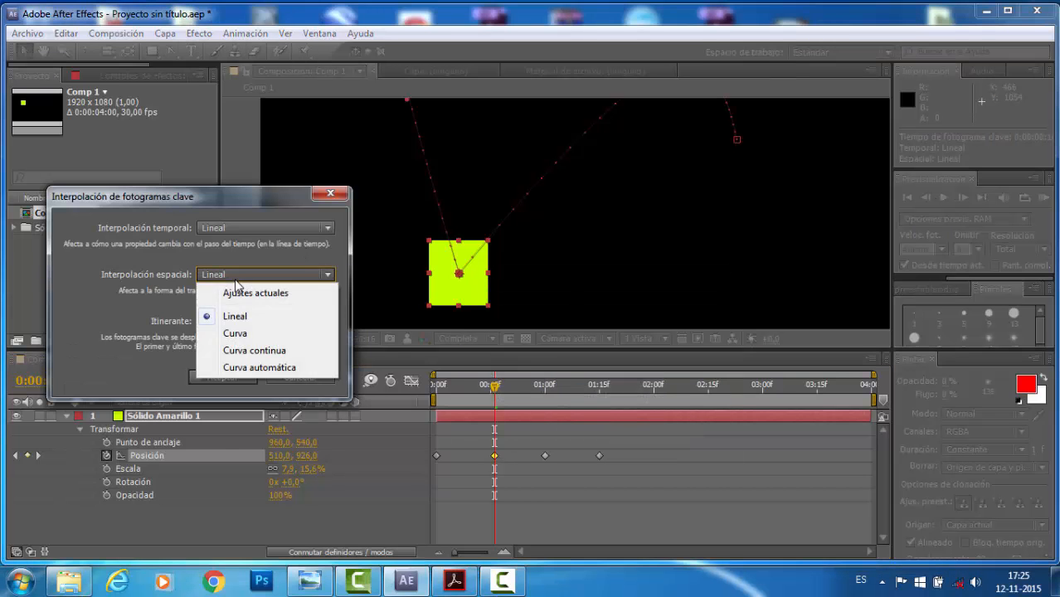
{"action": "left_click", "coordinate": [258, 334]}
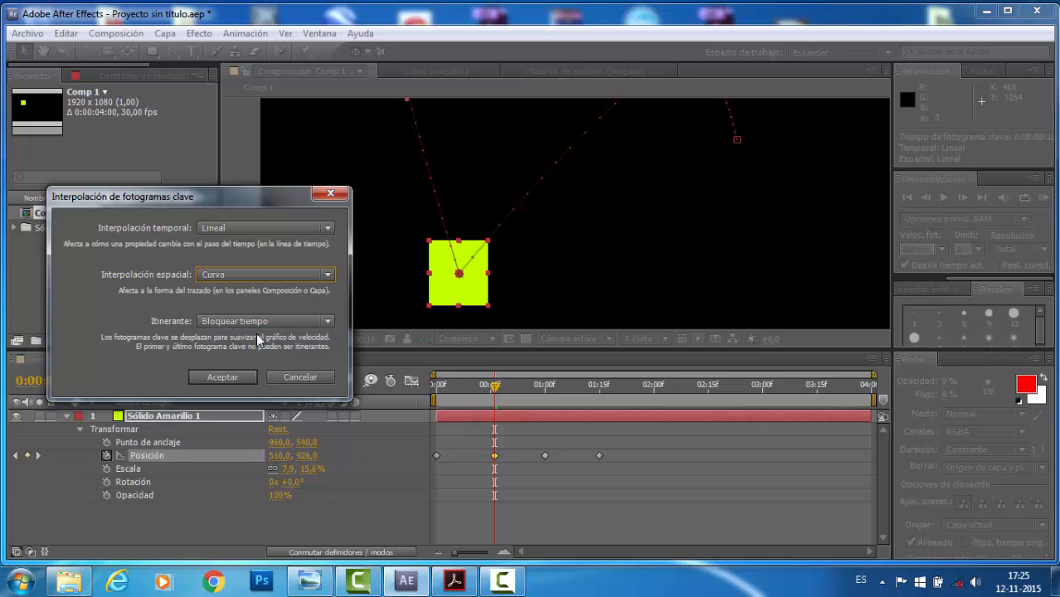
{"action": "left_click", "coordinate": [221, 377]}
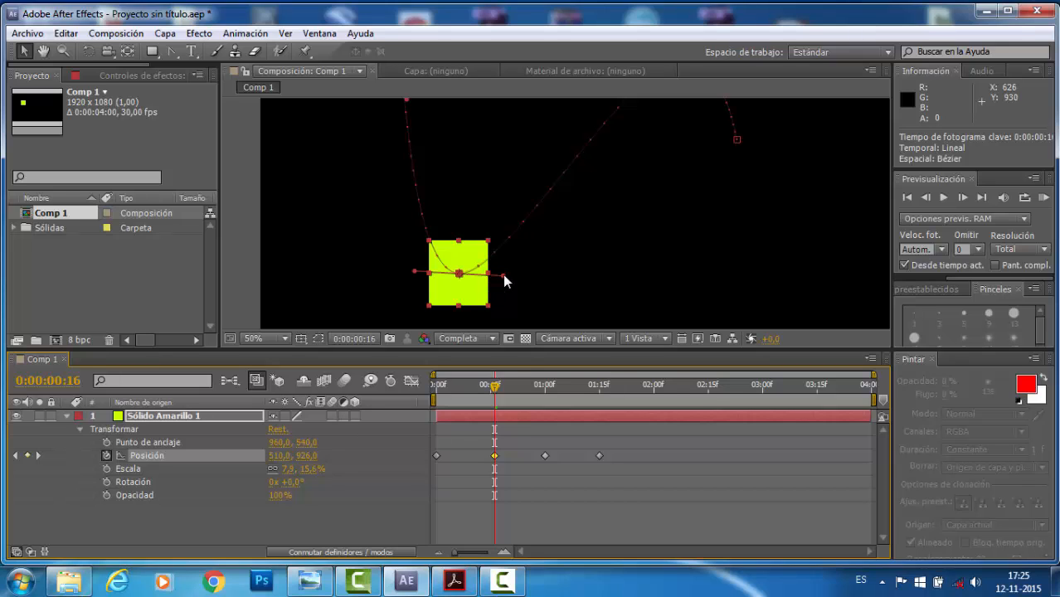
{"action": "mouse_move", "coordinate": [503, 274]}
{"action": "left_mouse_down"}
{"action": "mouse_move", "coordinate": [490, 309]}
{"action": "mouse_move", "coordinate": [432, 318]}
{"action": "mouse_move", "coordinate": [503, 313]}
{"action": "mouse_move", "coordinate": [535, 250]}
{"action": "mouse_move", "coordinate": [492, 194]}
{"action": "mouse_move", "coordinate": [436, 184]}
{"action": "mouse_move", "coordinate": [503, 236]}
{"action": "mouse_move", "coordinate": [508, 275]}
{"action": "left_mouse_up"}
- Set the second Position keyframe's spatial interpolation to Curva continua
{"action": "right_click", "coordinate": [494, 455]}
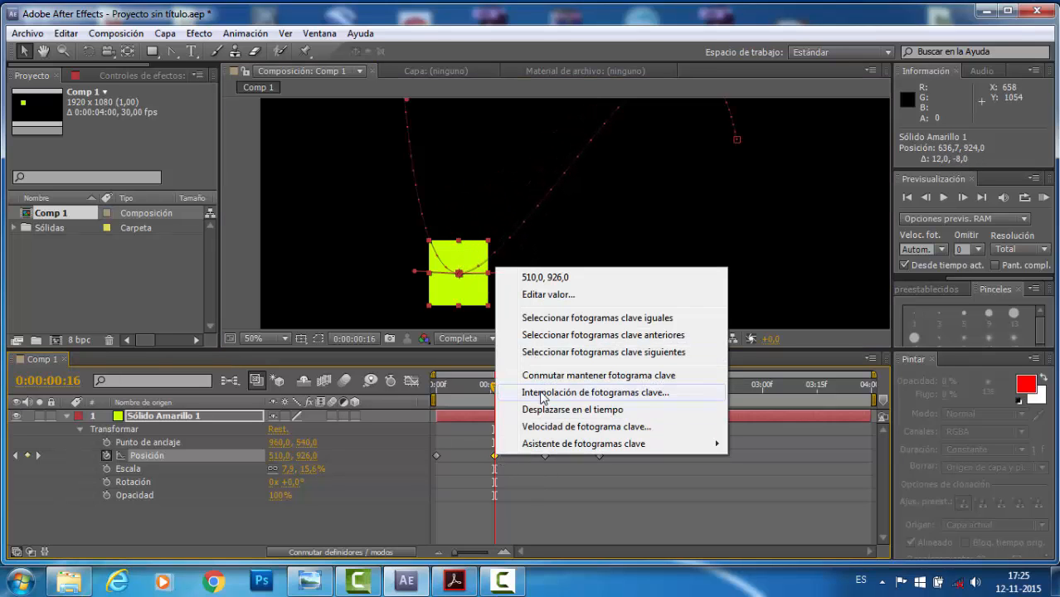
{"action": "left_click", "coordinate": [546, 393]}
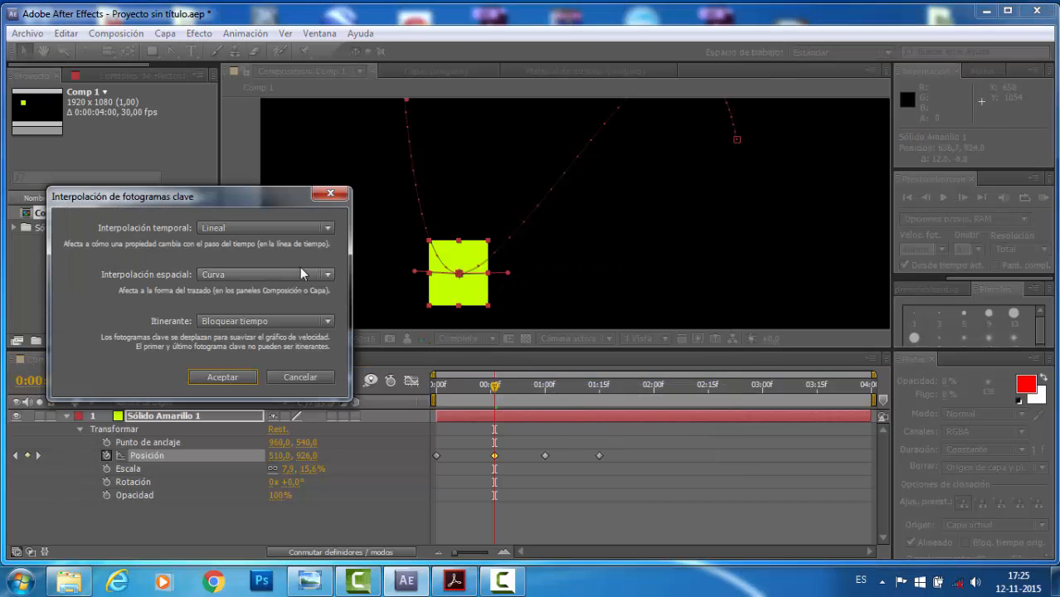
{"action": "left_click", "coordinate": [278, 275]}
{"action": "left_click", "coordinate": [274, 348]}
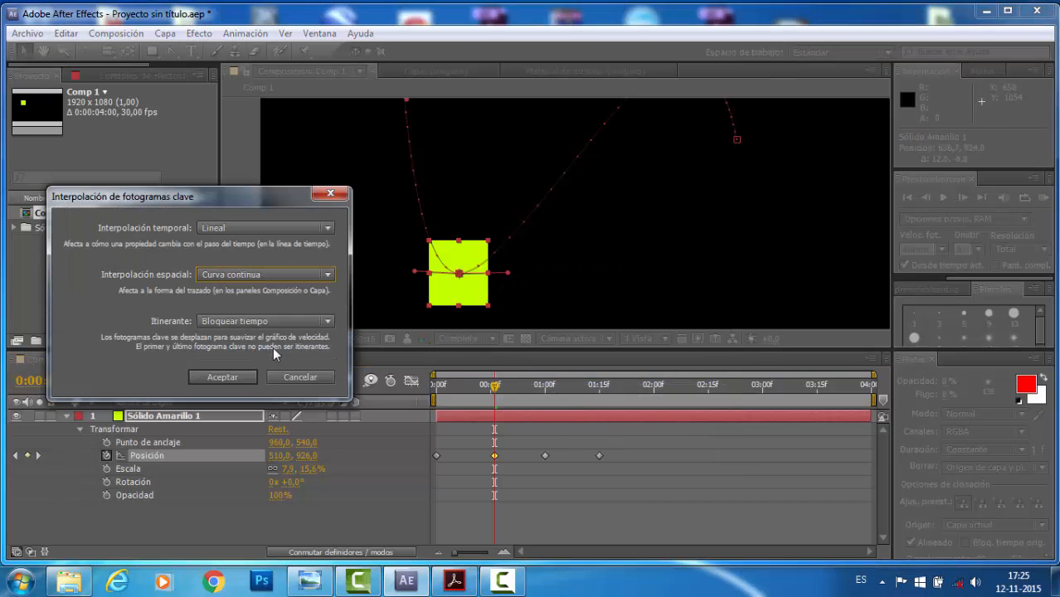
{"action": "left_click", "coordinate": [223, 377]}
- Adjust the second keyframe's incoming handle to about 343.4, 917 and its outgoing handle to about 640.7, 933
{"action": "mouse_move", "coordinate": [503, 279]}
{"action": "left_mouse_down"}
{"action": "mouse_move", "coordinate": [507, 298]}
{"action": "mouse_move", "coordinate": [508, 274]}
{"action": "left_mouse_up"}
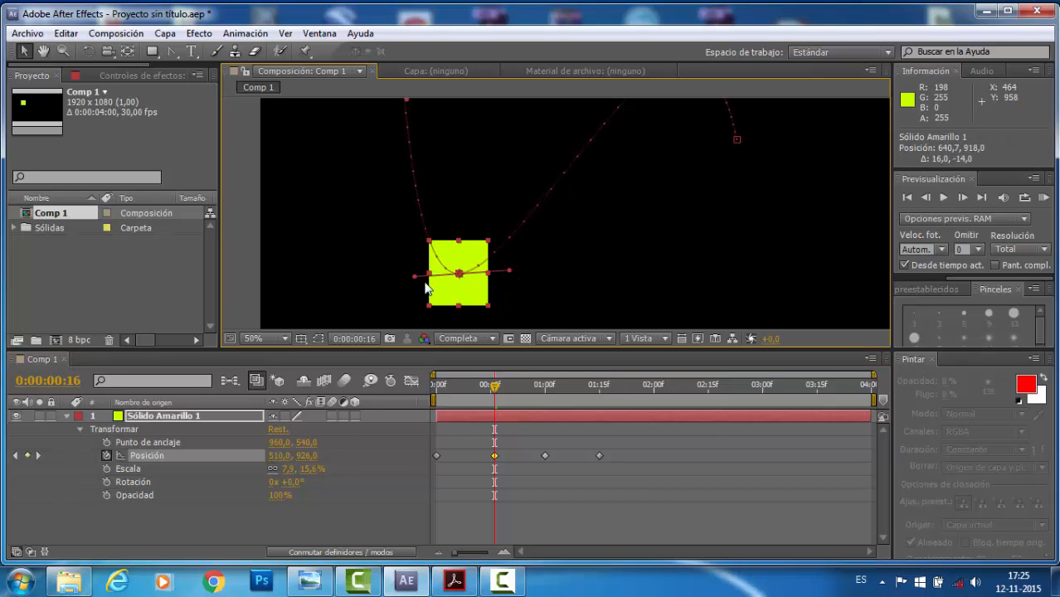
{"action": "left_click_drag", "start_coordinate": [416, 282], "coordinate": [394, 274]}
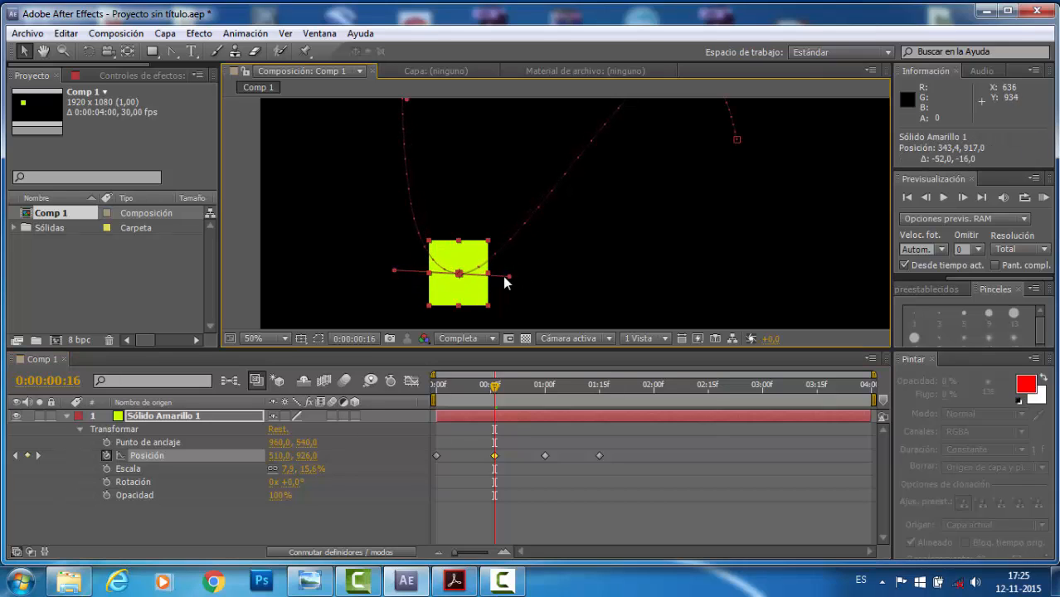
{"action": "mouse_move", "coordinate": [511, 280]}
{"action": "left_mouse_down"}
{"action": "mouse_move", "coordinate": [514, 290]}
{"action": "mouse_move", "coordinate": [509, 277]}
{"action": "left_mouse_up"}
- Set the second Position keyframe's spatial interpolation to Curva automática
{"action": "right_click", "coordinate": [495, 456]}
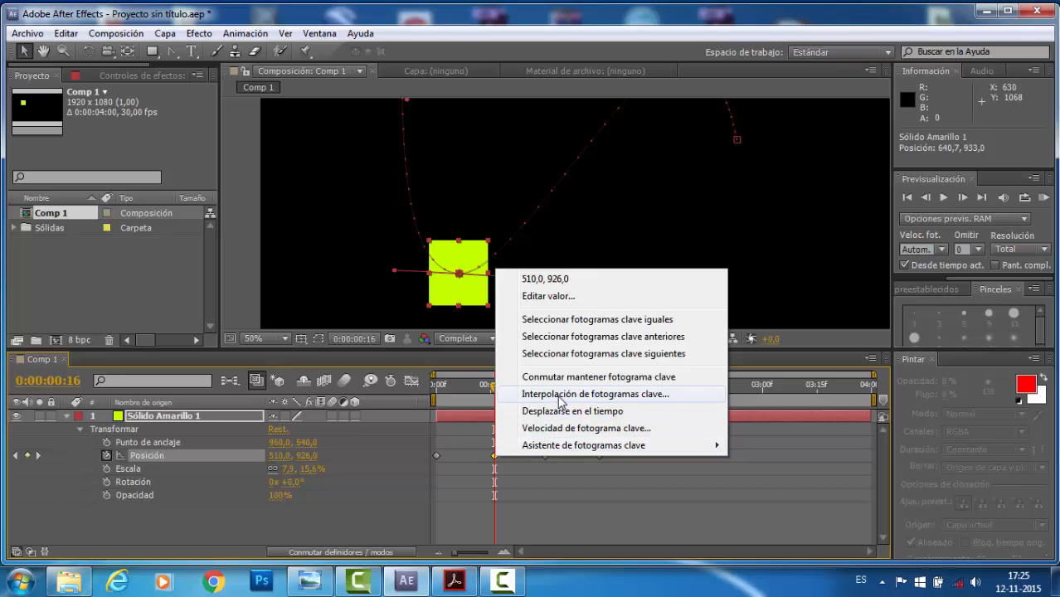
{"action": "left_click", "coordinate": [543, 393]}
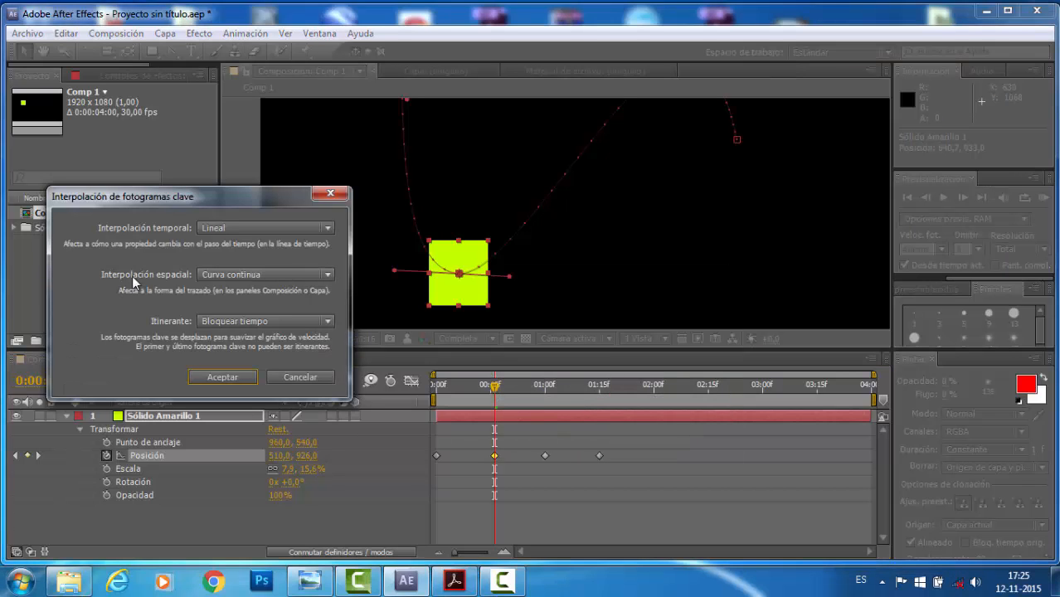
{"action": "left_click", "coordinate": [241, 274]}
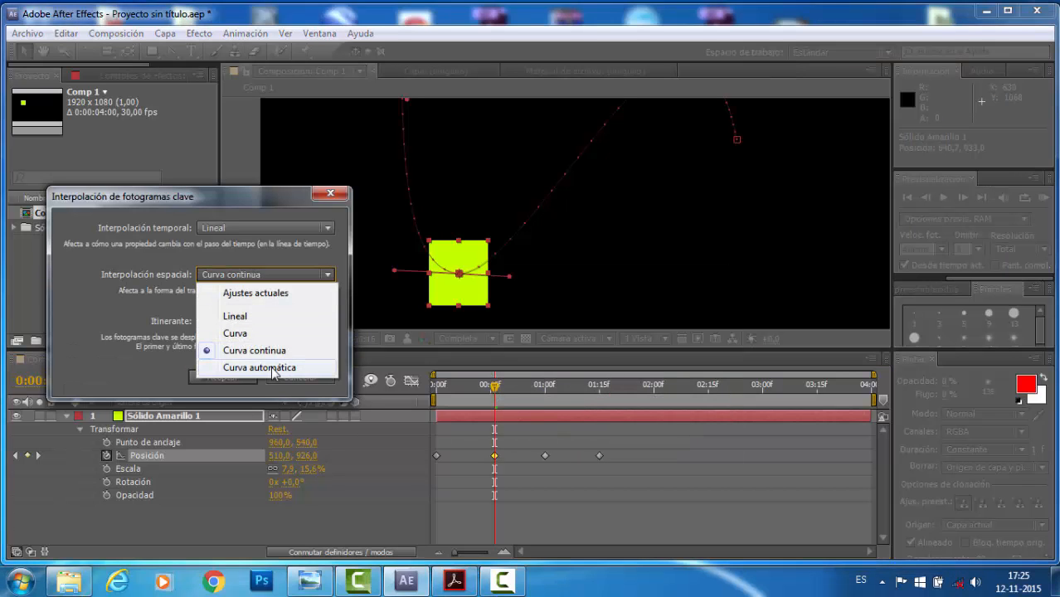
{"action": "left_click", "coordinate": [274, 367]}
{"action": "left_click", "coordinate": [222, 377]}
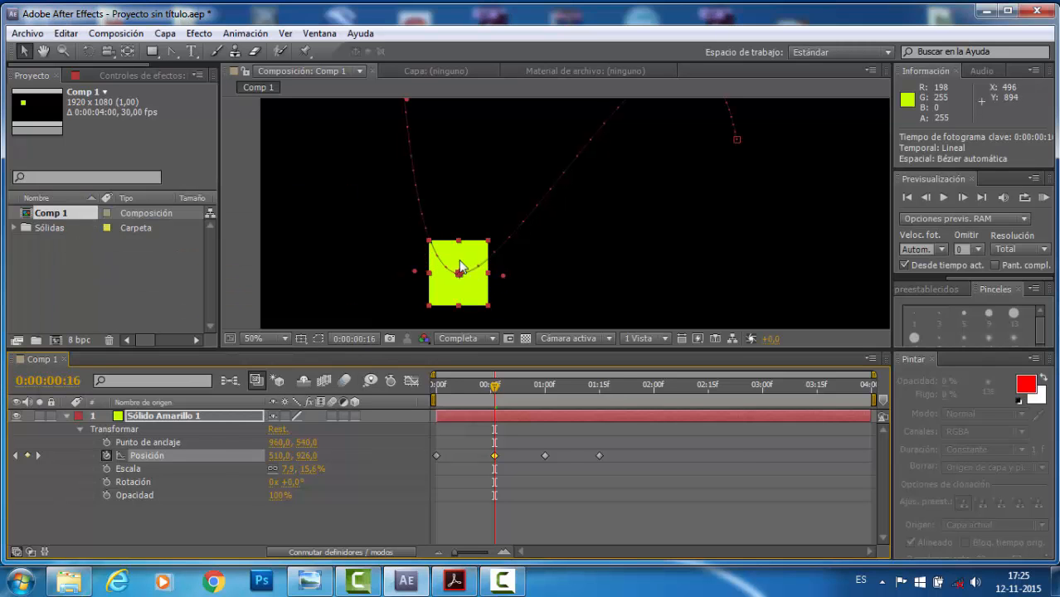
- Adjust the second keyframe's incoming handle to about 367.2, 917.2 and its outgoing handle to about 640.4, 932
{"action": "left_click_drag", "start_coordinate": [503, 276], "coordinate": [519, 292]}
{"action": "left_click_drag", "start_coordinate": [421, 248], "coordinate": [404, 274]}
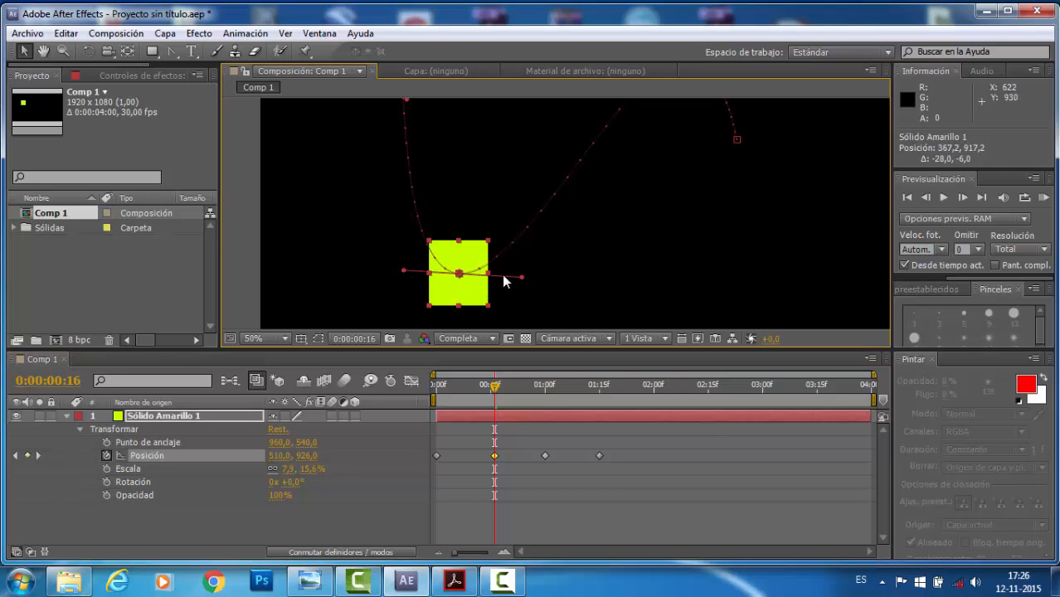
{"action": "mouse_move", "coordinate": [520, 277]}
{"action": "left_mouse_down"}
{"action": "mouse_move", "coordinate": [503, 283]}
{"action": "mouse_move", "coordinate": [518, 281]}
{"action": "mouse_move", "coordinate": [502, 270]}
{"action": "mouse_move", "coordinate": [510, 288]}
{"action": "mouse_move", "coordinate": [509, 275]}
{"action": "left_mouse_up"}
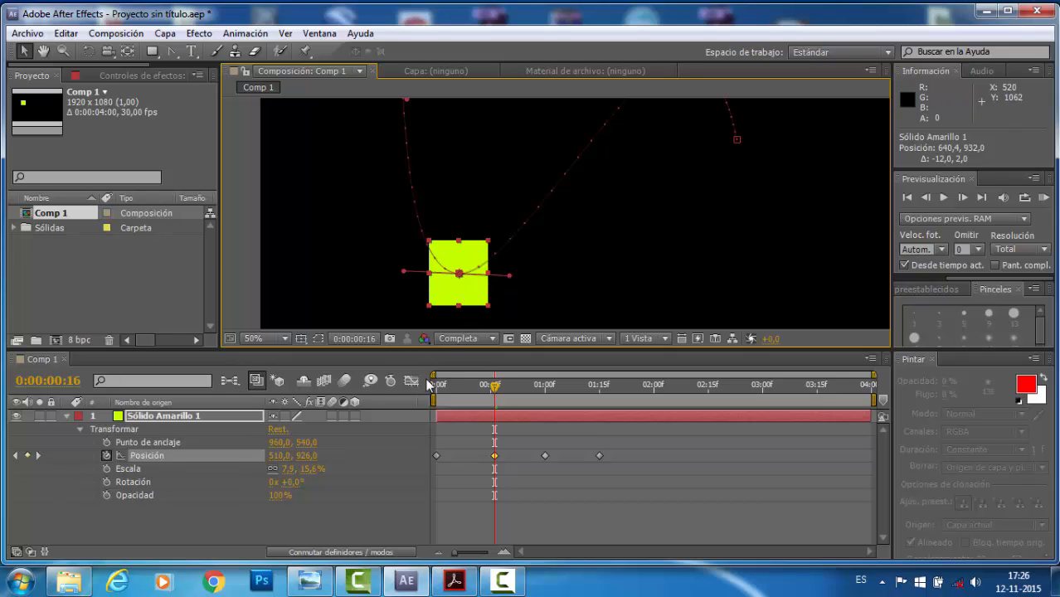
- Set the second Position keyframe's spatial interpolation to Lineal
{"action": "right_click", "coordinate": [495, 457]}
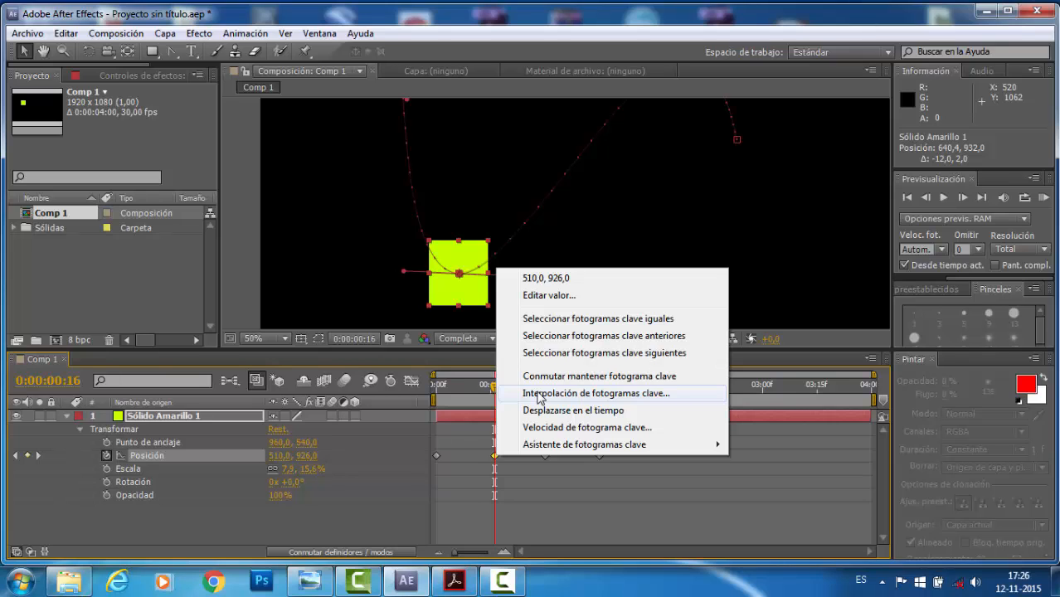
{"action": "left_click", "coordinate": [539, 395]}
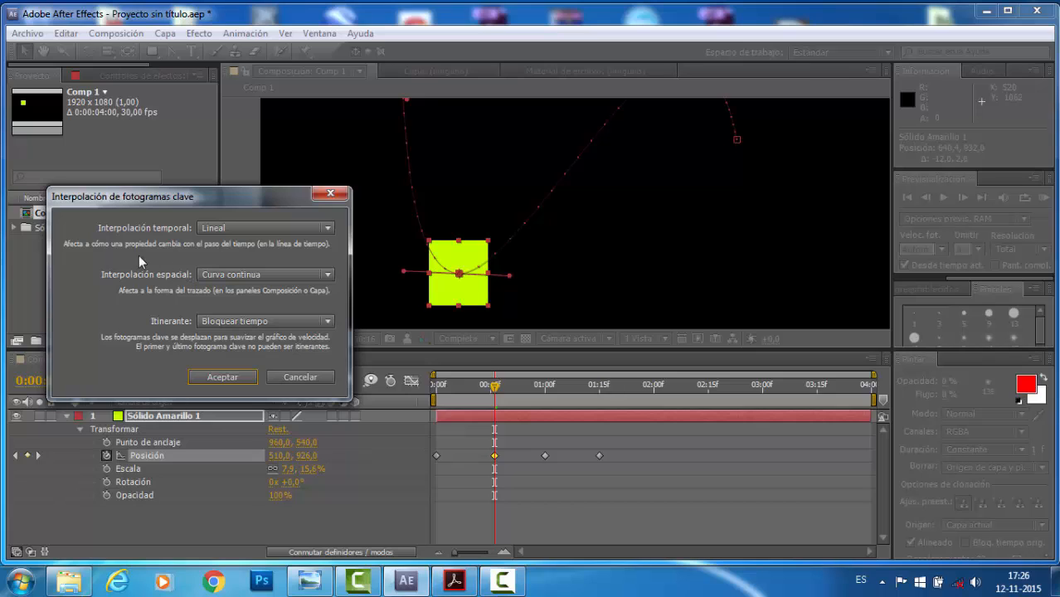
{"action": "left_click", "coordinate": [265, 273]}
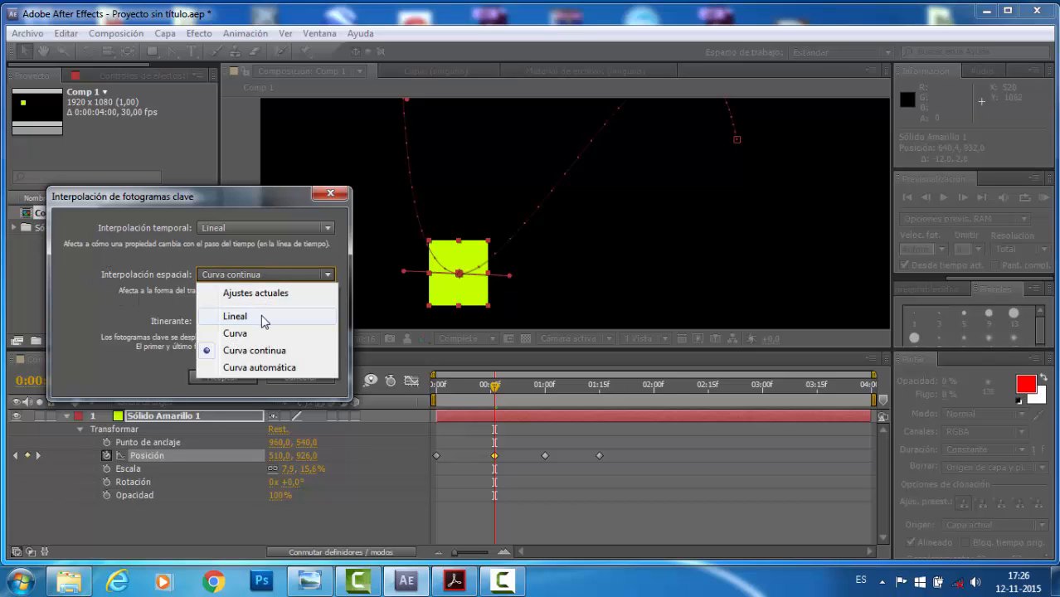
{"action": "left_click", "coordinate": [261, 316]}
{"action": "left_click", "coordinate": [222, 378]}
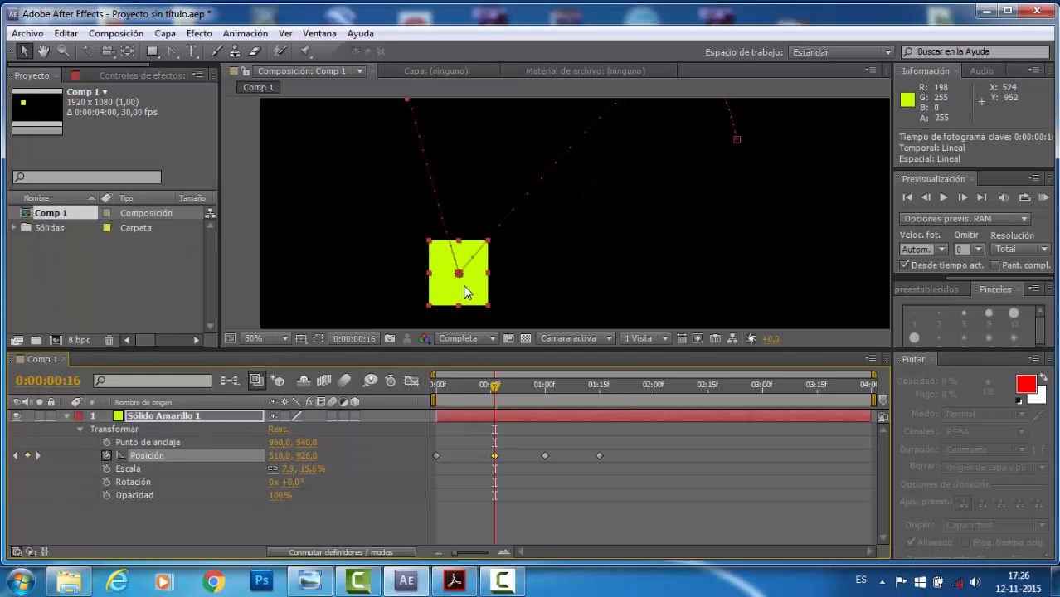
- Review the spatial interpolation options available for the second Position keyframe, keeping Lineal
{"action": "right_click", "coordinate": [495, 458]}
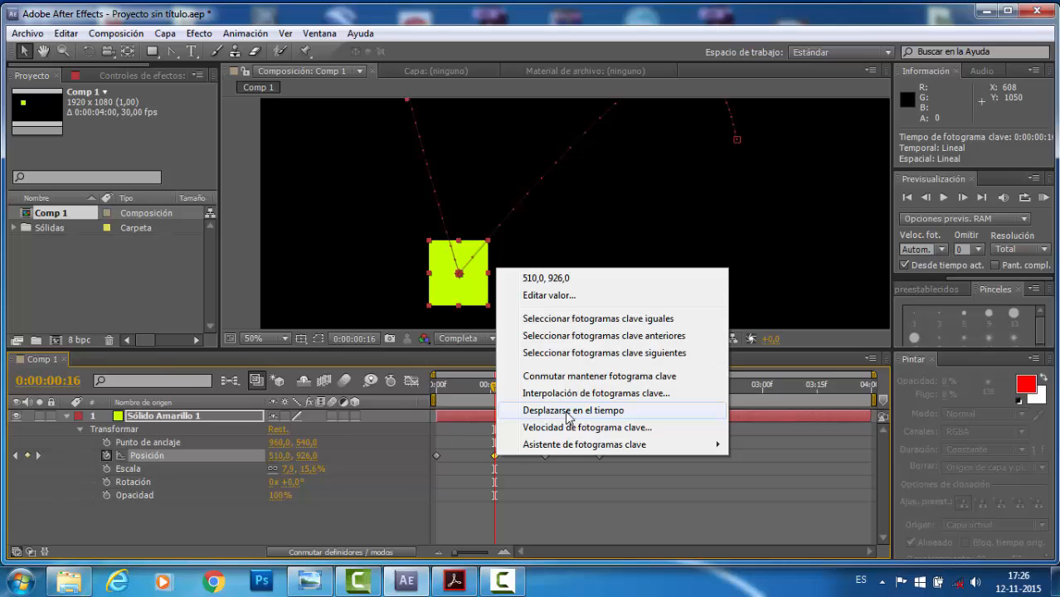
{"action": "left_click", "coordinate": [571, 396]}
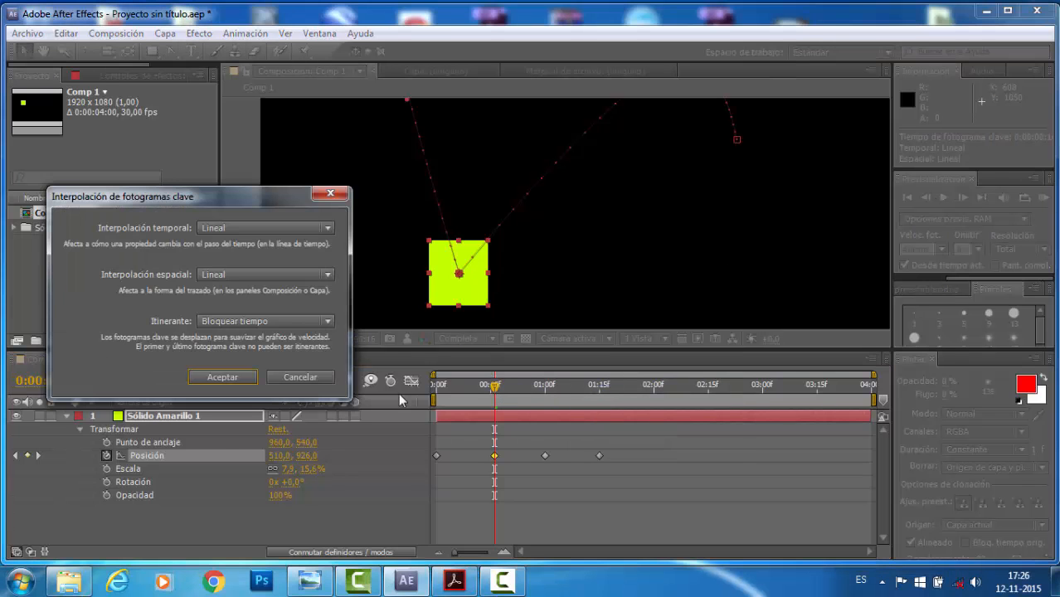
{"action": "left_click", "coordinate": [265, 277]}
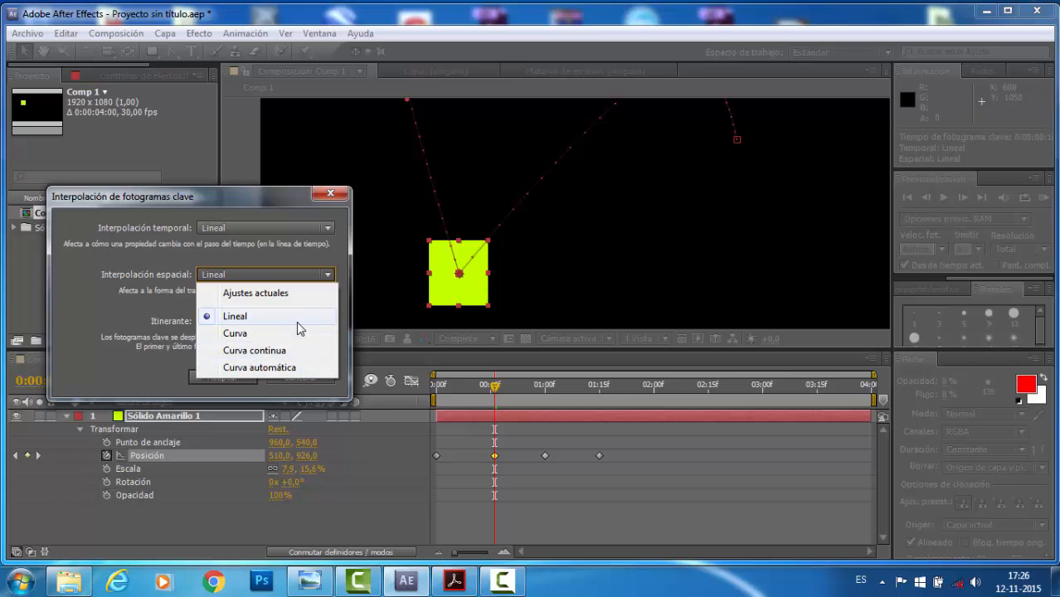
{"action": "left_click", "coordinate": [329, 275]}
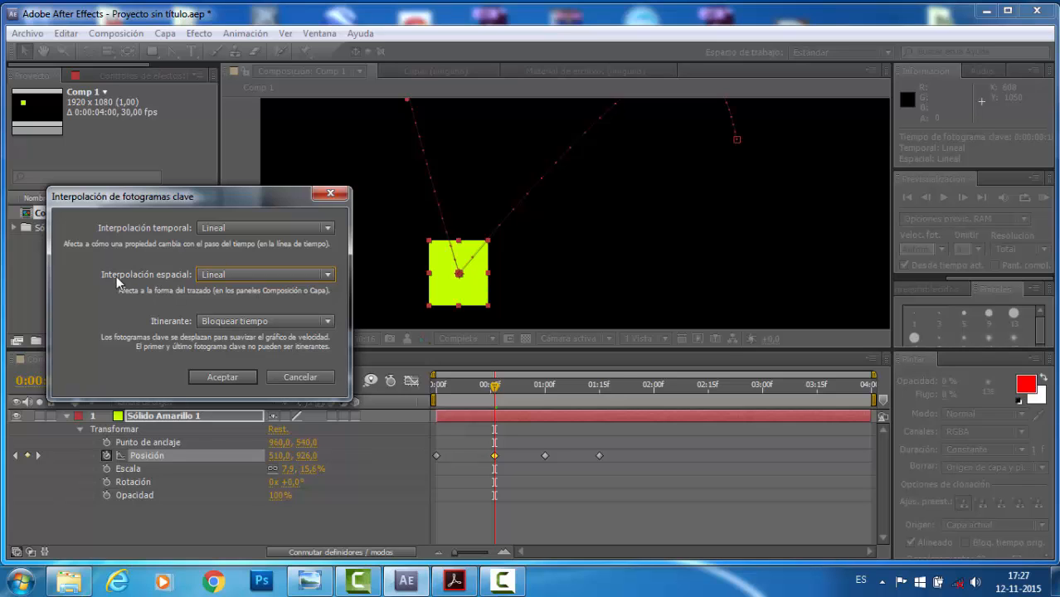
{"action": "left_click", "coordinate": [220, 377]}
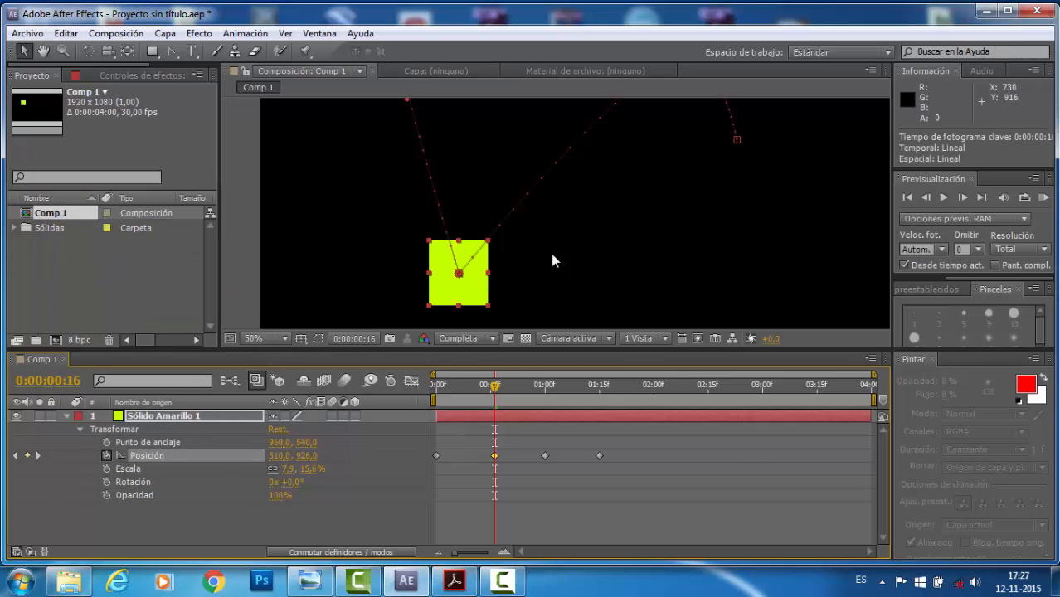
- Toggle the second keyframe's path point repeatedly between corner and smooth with the Convertir vértices tool, ending on the automatic Bézier curve
{"action": "left_click", "coordinate": [173, 51]}
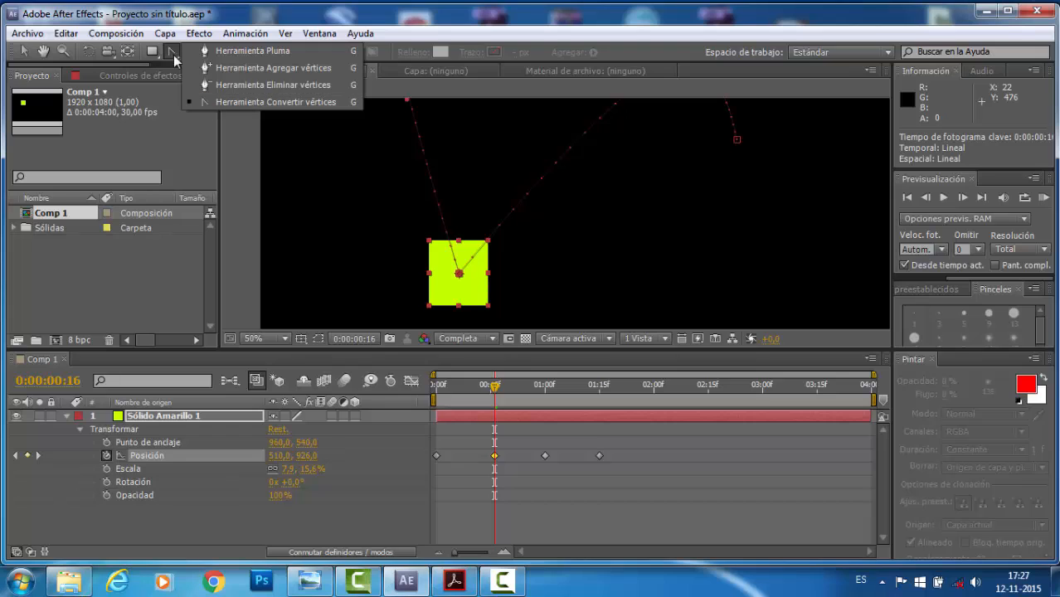
{"action": "left_click", "coordinate": [293, 101]}
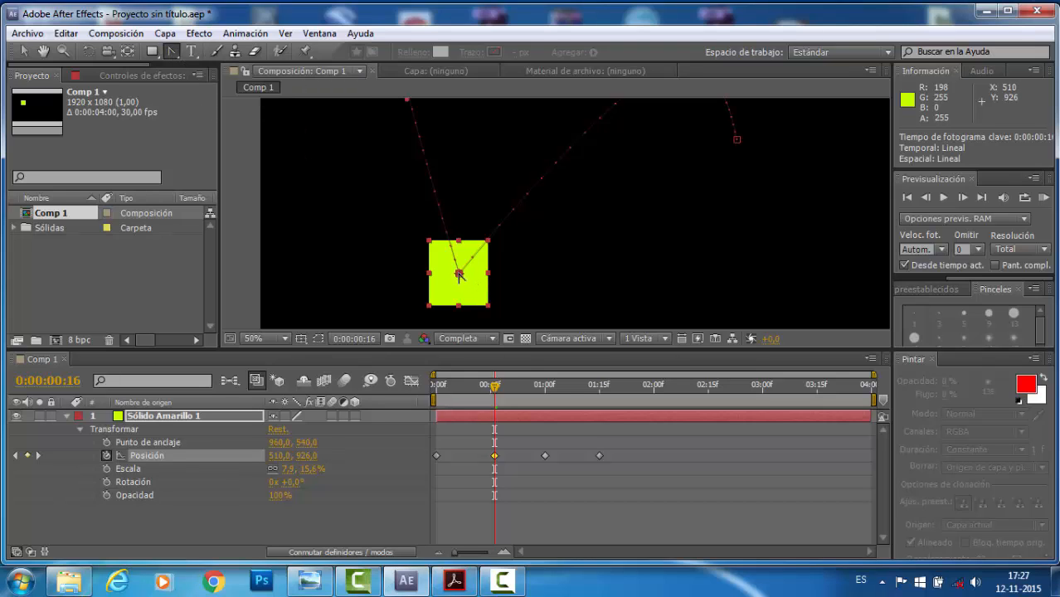
{"action": "left_click", "coordinate": [459, 275]}
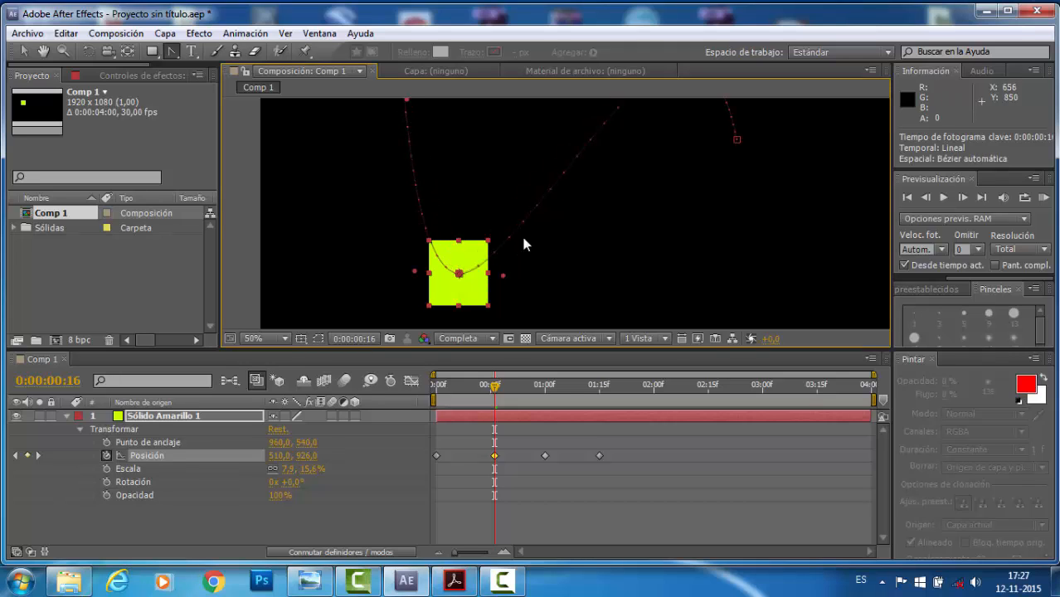
{"action": "left_click", "coordinate": [460, 275]}
{"action": "left_click", "coordinate": [460, 274]}
{"action": "left_click", "coordinate": [459, 274]}
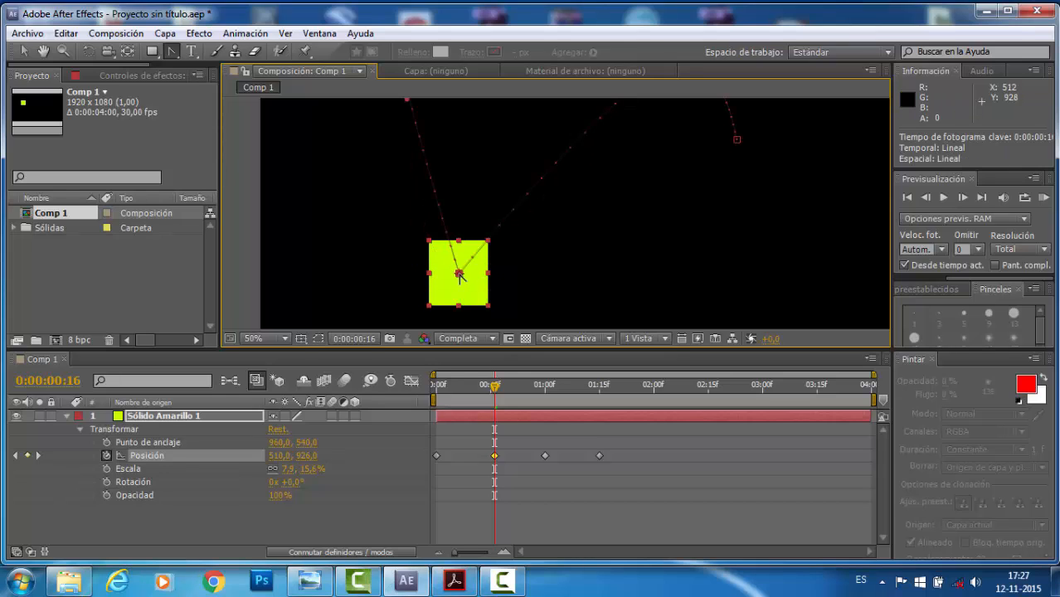
{"action": "left_click", "coordinate": [459, 275]}
{"action": "left_click", "coordinate": [459, 274]}
{"action": "left_click", "coordinate": [460, 275]}
{"action": "left_click", "coordinate": [460, 275]}
{"action": "left_click", "coordinate": [459, 274]}
{"action": "left_click", "coordinate": [460, 275]}
{"action": "left_click", "coordinate": [459, 274]}
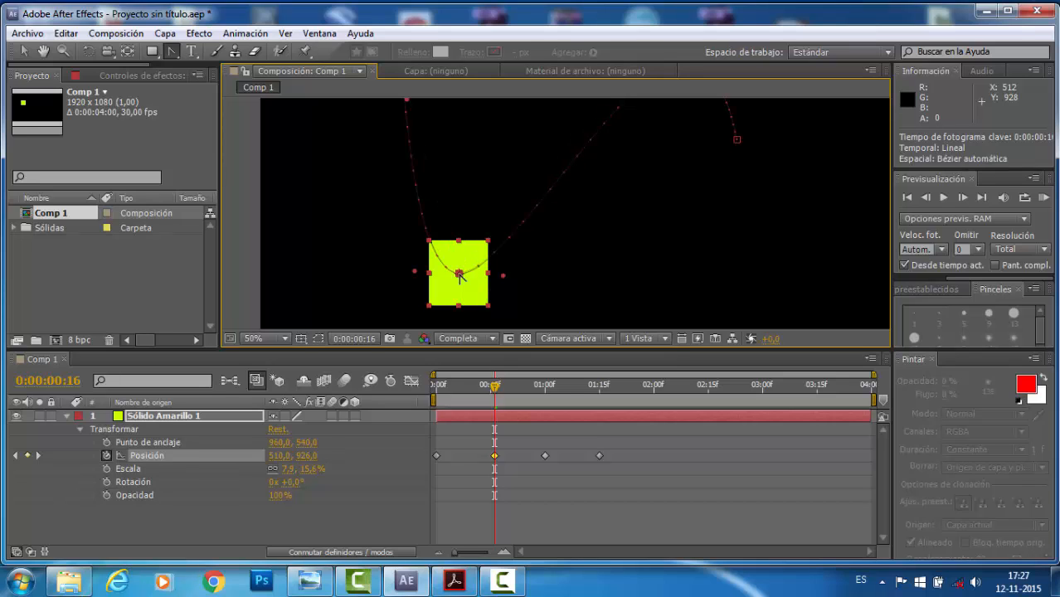
{"action": "left_click", "coordinate": [459, 275]}
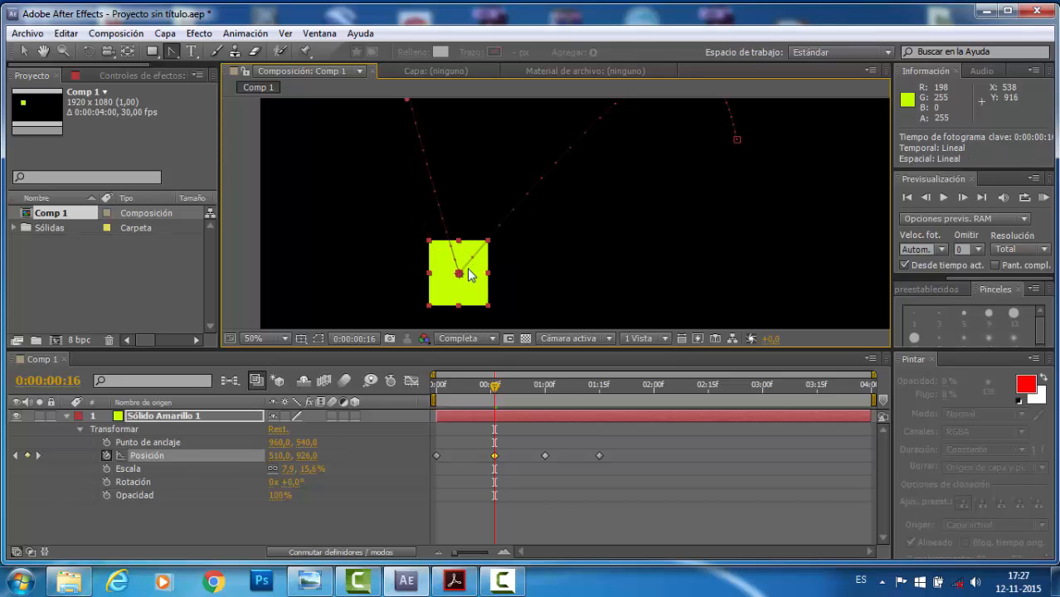
{"action": "left_click", "coordinate": [460, 274]}
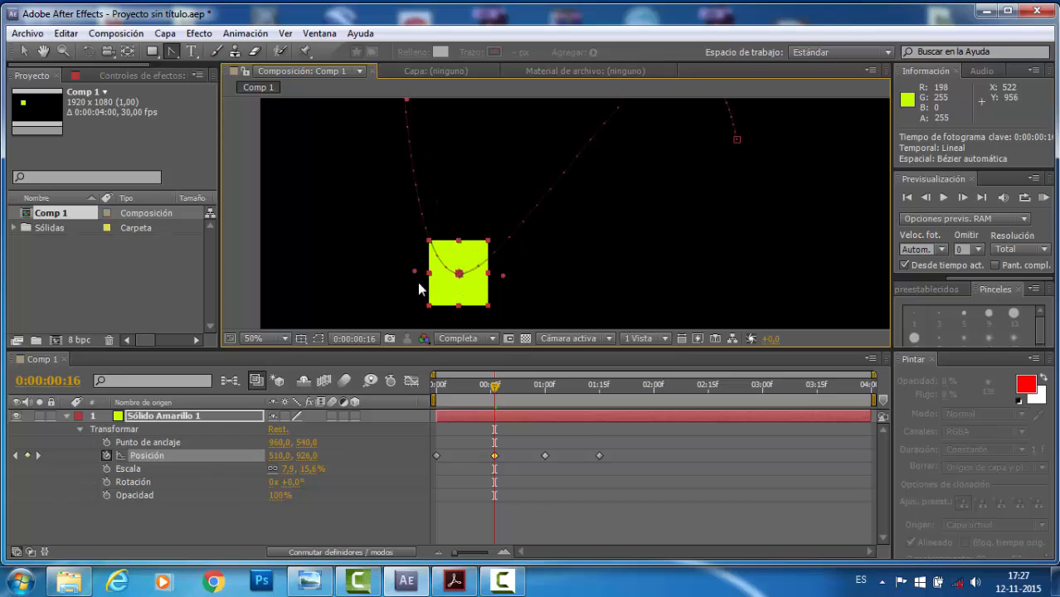
- Level the second keyframe's direction line with its outgoing handle and adjust its incoming handle to about 389.4, 926.6
{"action": "left_click", "coordinate": [23, 51]}
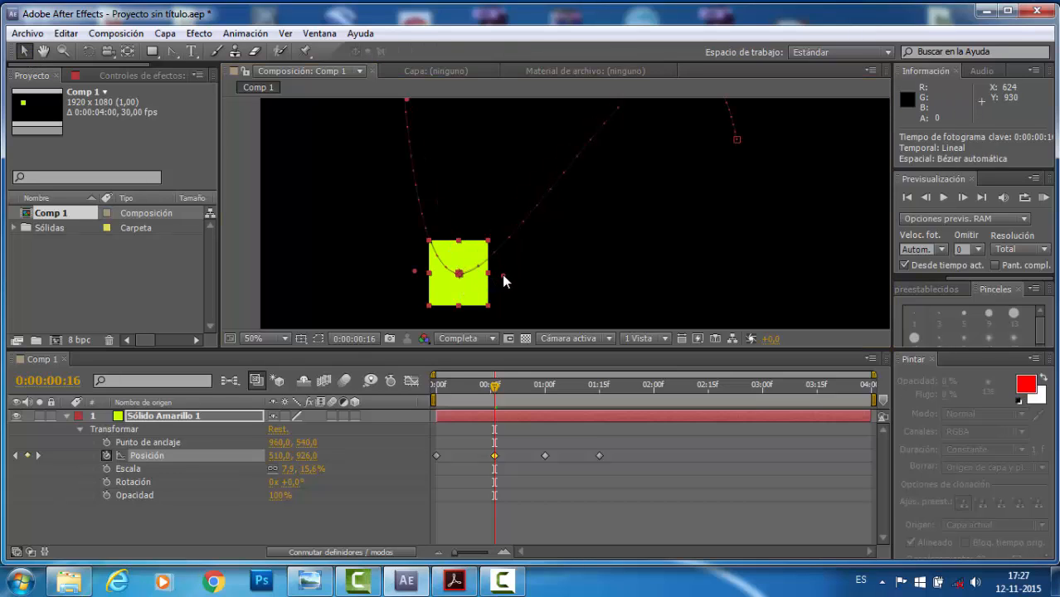
{"action": "left_click_drag", "start_coordinate": [503, 274], "coordinate": [506, 277]}
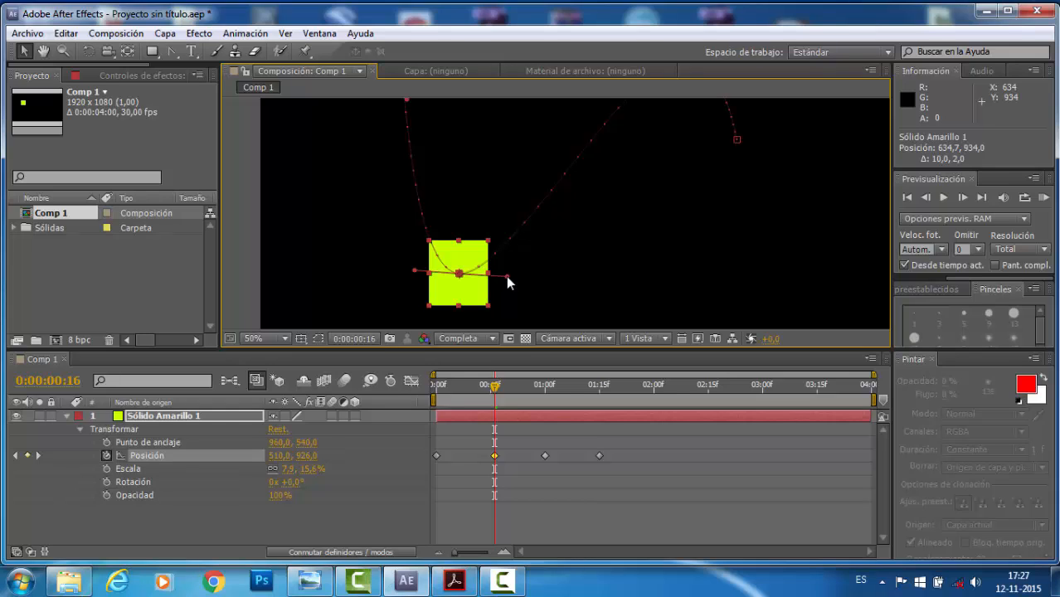
{"action": "mouse_move", "coordinate": [506, 276]}
{"action": "left_mouse_down"}
{"action": "mouse_move", "coordinate": [492, 230]}
{"action": "mouse_move", "coordinate": [431, 213]}
{"action": "mouse_move", "coordinate": [488, 226]}
{"action": "mouse_move", "coordinate": [509, 259]}
{"action": "mouse_move", "coordinate": [499, 317]}
{"action": "mouse_move", "coordinate": [448, 331]}
{"action": "mouse_move", "coordinate": [531, 308]}
{"action": "mouse_move", "coordinate": [492, 232]}
{"action": "mouse_move", "coordinate": [466, 221]}
{"action": "mouse_move", "coordinate": [506, 267]}
{"action": "left_mouse_up"}
{"action": "mouse_move", "coordinate": [413, 272]}
{"action": "left_mouse_down"}
{"action": "mouse_move", "coordinate": [414, 284]}
{"action": "mouse_move", "coordinate": [444, 234]}
{"action": "mouse_move", "coordinate": [499, 221]}
{"action": "mouse_move", "coordinate": [448, 212]}
{"action": "mouse_move", "coordinate": [383, 292]}
{"action": "mouse_move", "coordinate": [340, 260]}
{"action": "mouse_move", "coordinate": [386, 256]}
{"action": "mouse_move", "coordinate": [412, 272]}
{"action": "left_mouse_up"}
- Convert the second keyframe's path point back to a linear corner with the Convertir vértices tool
{"action": "left_click_drag", "start_coordinate": [172, 51], "coordinate": [308, 105]}
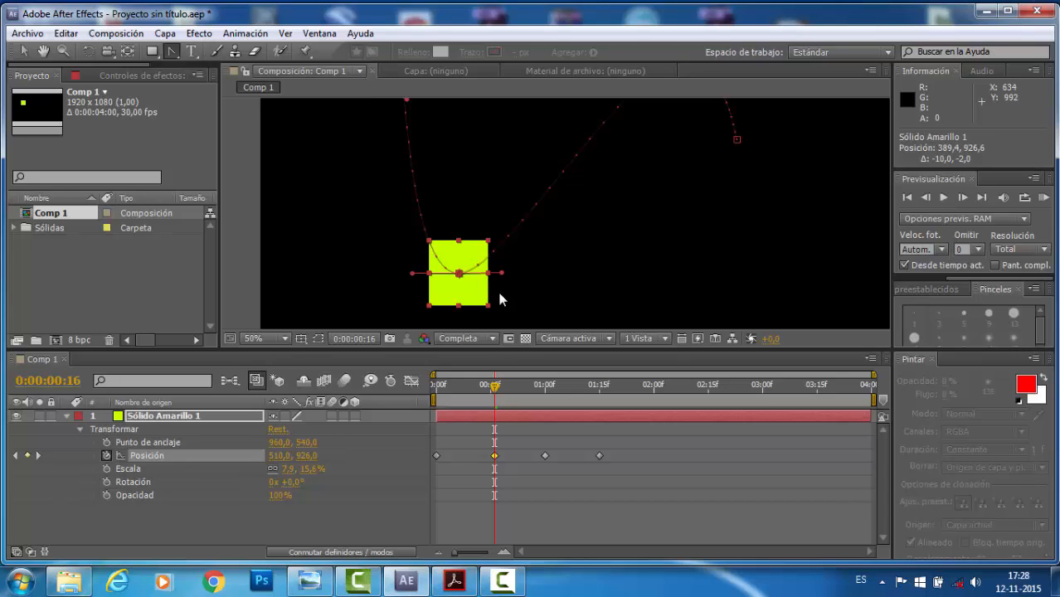
{"action": "left_click", "coordinate": [459, 273]}
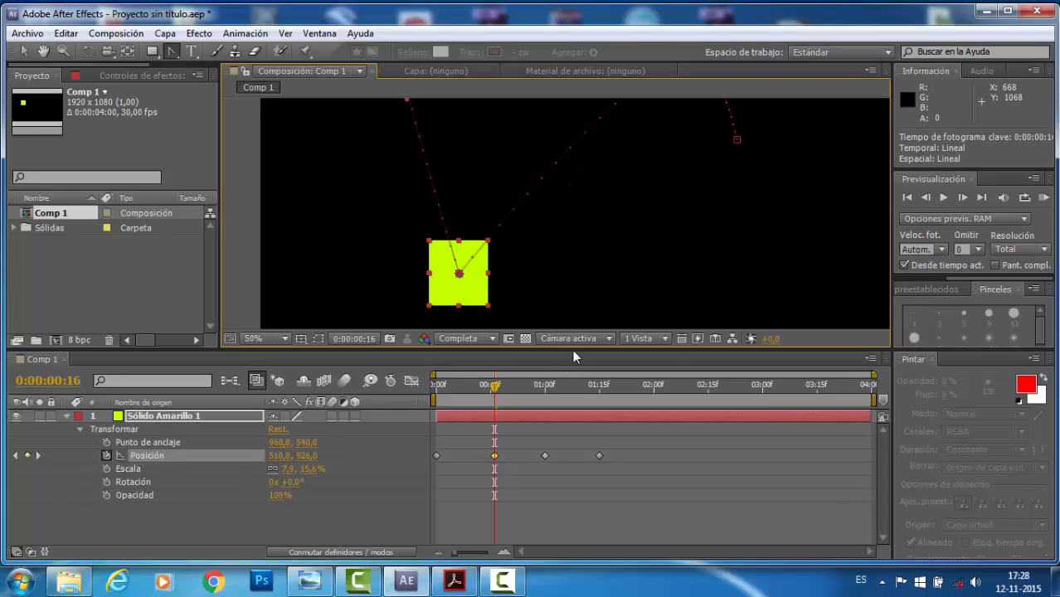